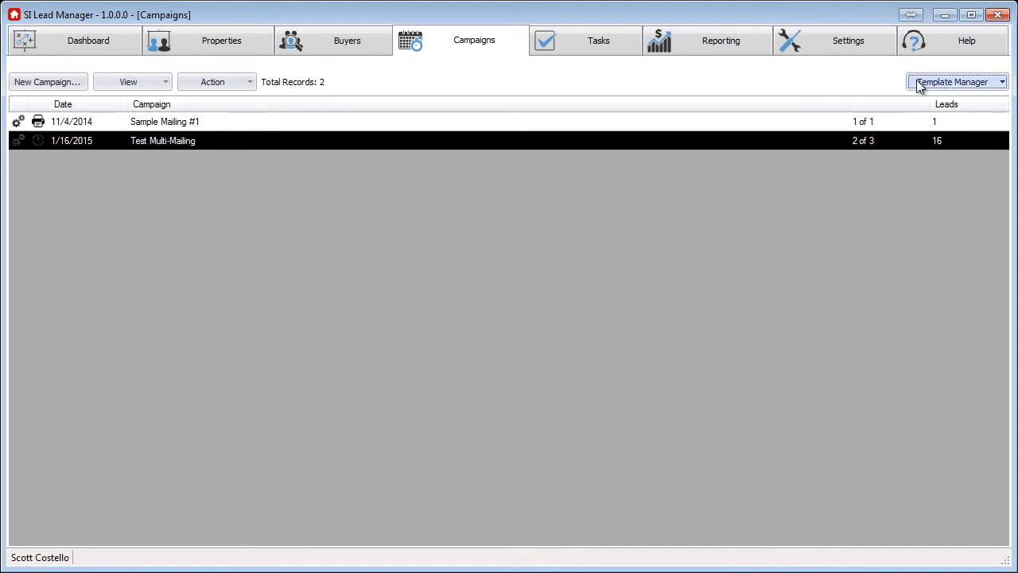
- Start a new envelope template report based on Property Information with the Contacts data included
{"action": "left_click", "coordinate": [954, 226]}
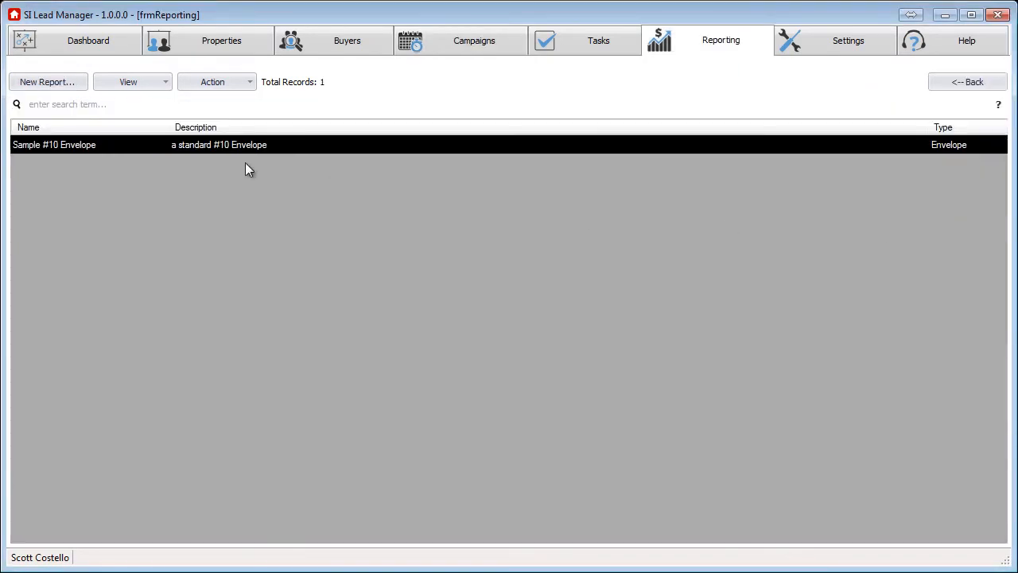
{"action": "left_click", "coordinate": [83, 84]}
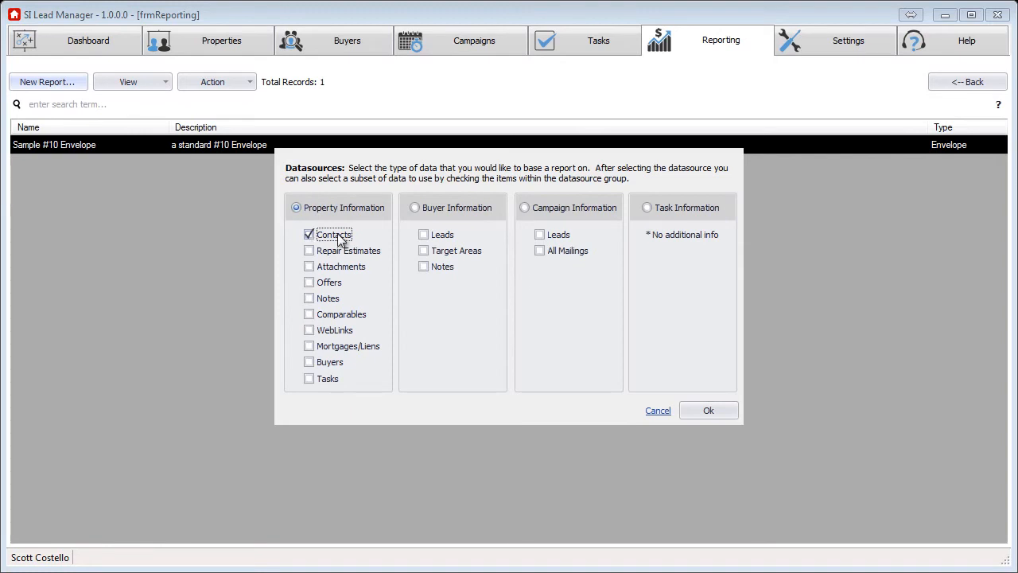
{"action": "left_click", "coordinate": [705, 410]}
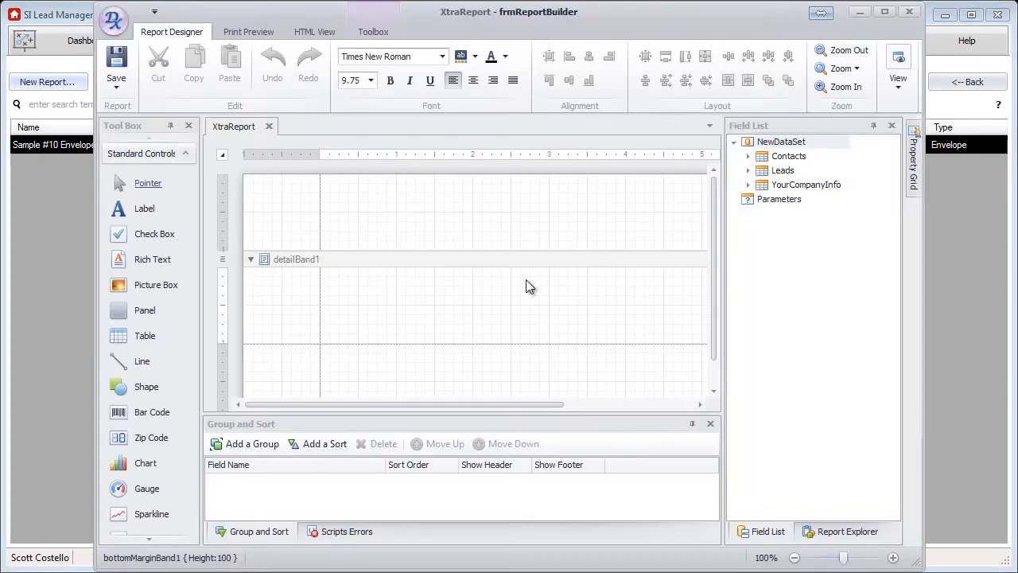
- Set the whole report's Paper Kind to Personal Envelope (6 3/4)
{"action": "left_click", "coordinate": [274, 175]}
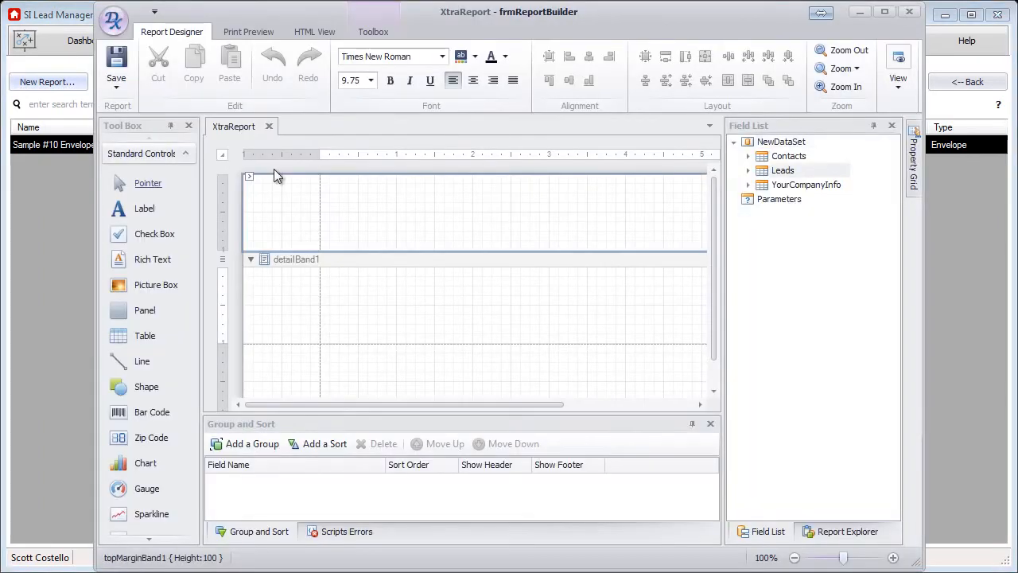
{"action": "left_click", "coordinate": [273, 168]}
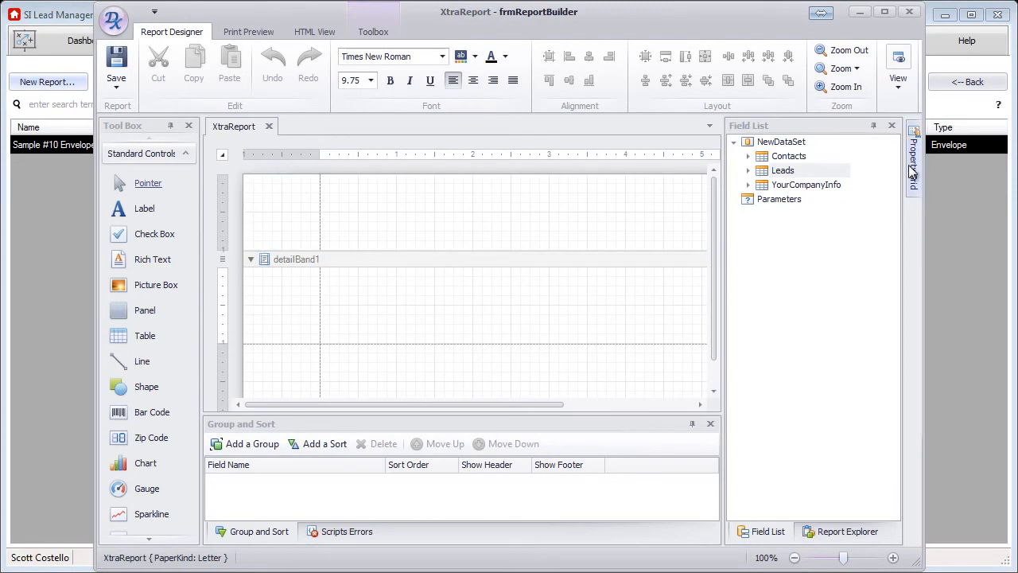
{"action": "mouse_move", "coordinate": [913, 169]}
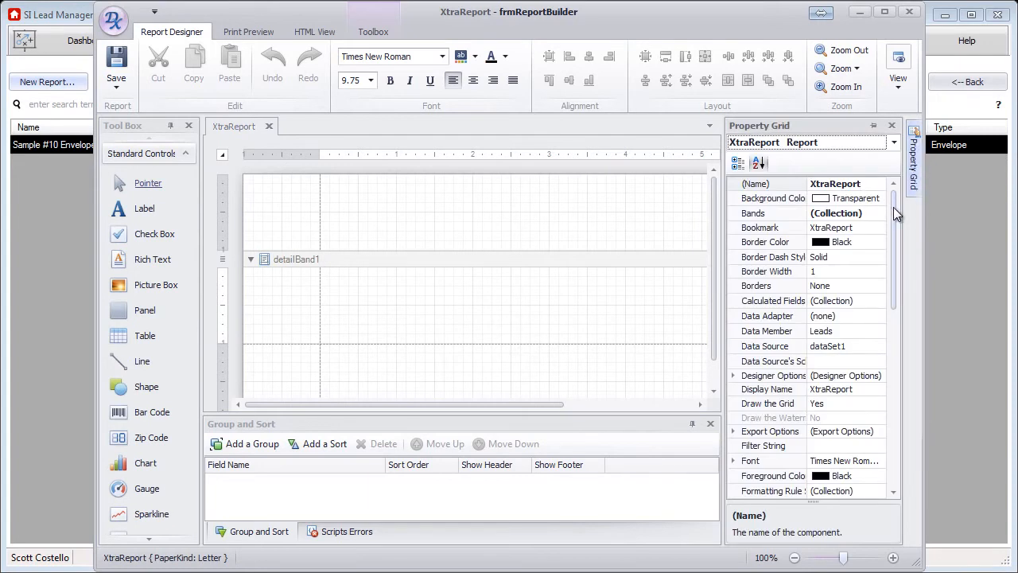
{"action": "left_click_drag", "start_coordinate": [893, 207], "coordinate": [868, 325]}
{"action": "left_click", "coordinate": [782, 292]}
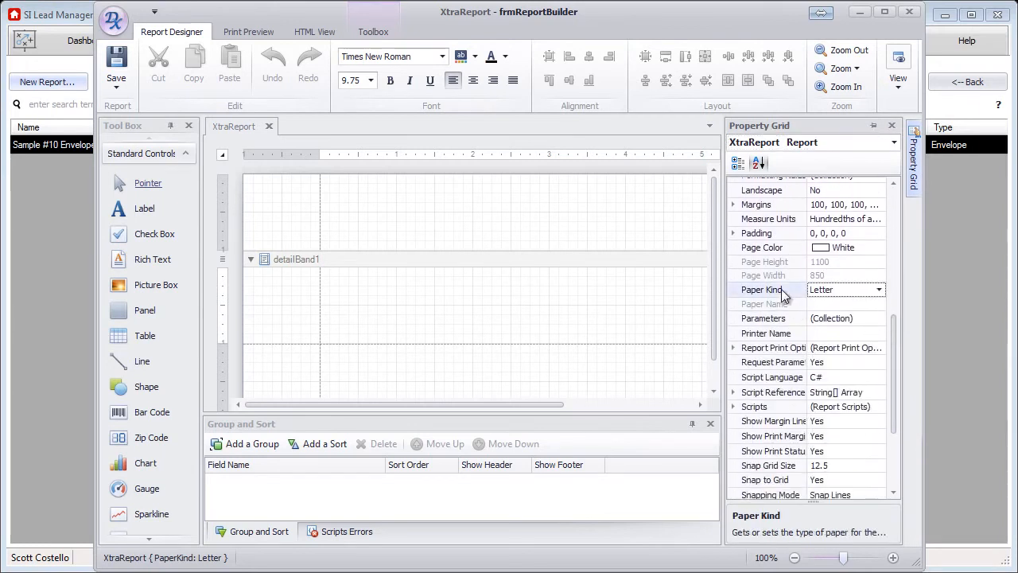
{"action": "left_click", "coordinate": [879, 290]}
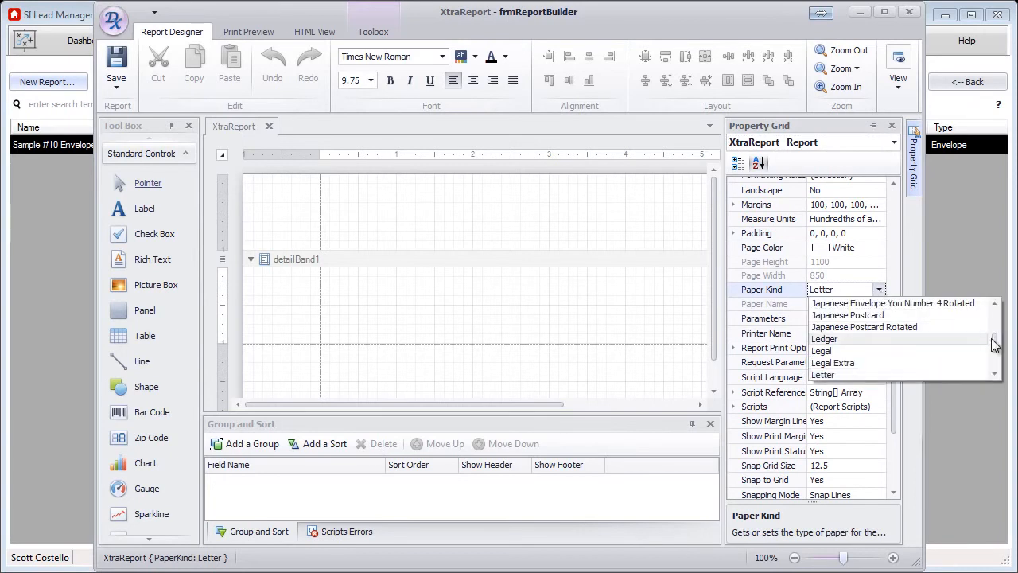
{"action": "left_click_drag", "start_coordinate": [999, 343], "coordinate": [998, 351]}
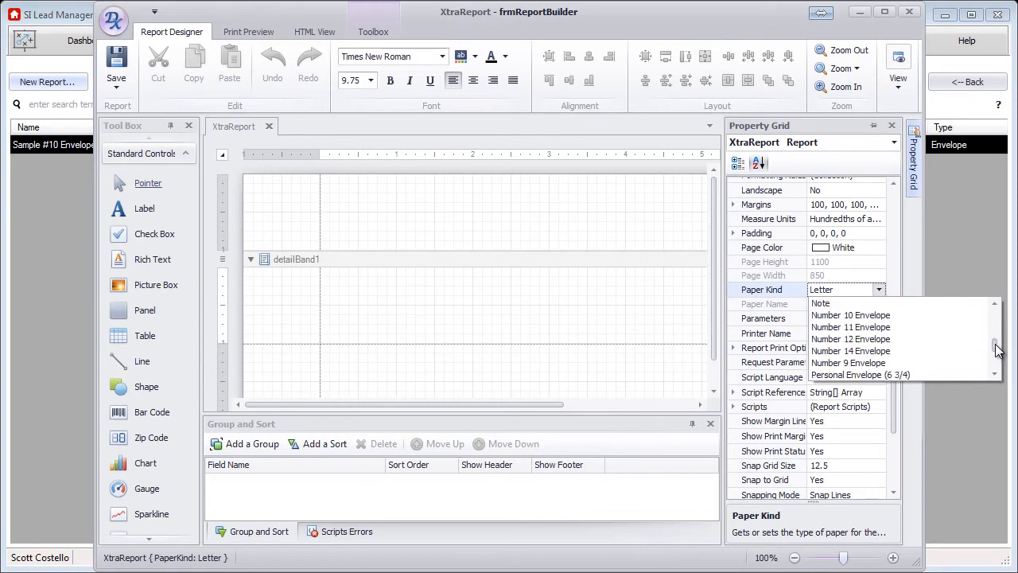
{"action": "left_click", "coordinate": [910, 372]}
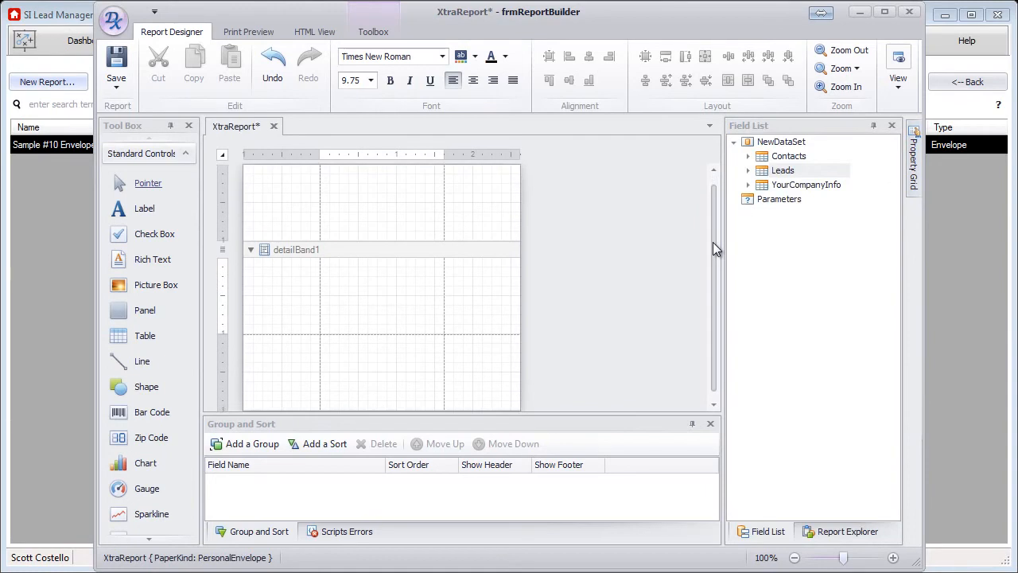
- Turn on Landscape orientation for the envelope report
{"action": "left_click_drag", "start_coordinate": [712, 242], "coordinate": [712, 234]}
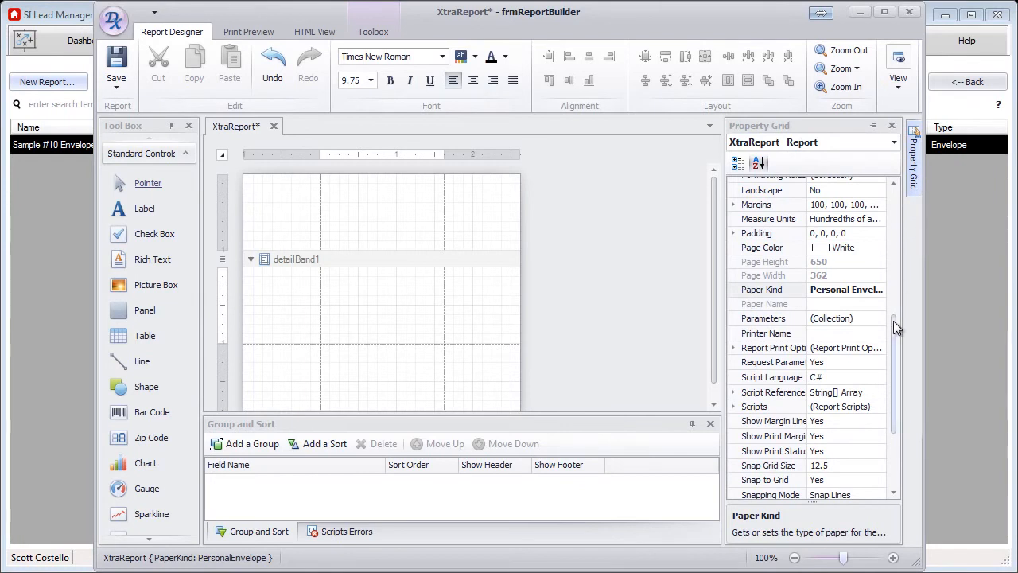
{"action": "left_click_drag", "start_coordinate": [894, 320], "coordinate": [896, 294]}
{"action": "left_click", "coordinate": [791, 263]}
{"action": "left_click", "coordinate": [879, 260]}
{"action": "left_click", "coordinate": [845, 274]}
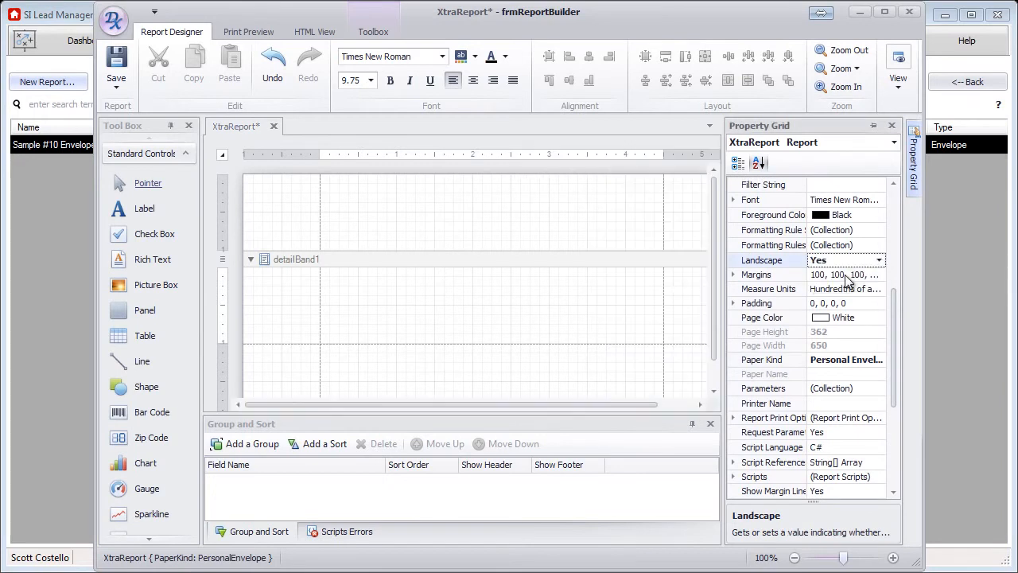
- Add a label of about 273 by 62 in the right part of the detail band and check it in the print preview
{"action": "left_click", "coordinate": [399, 294]}
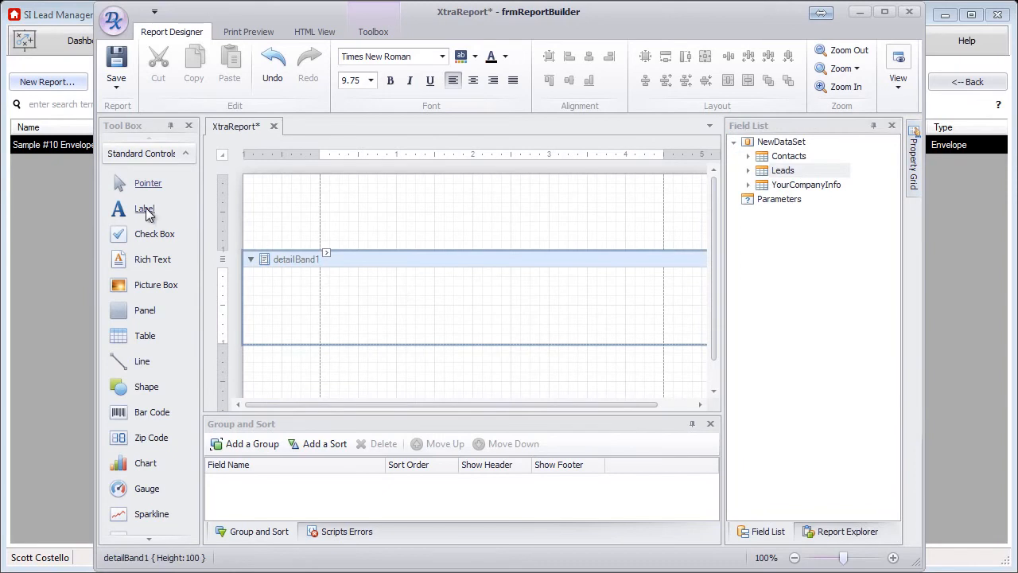
{"action": "left_click_drag", "start_coordinate": [147, 210], "coordinate": [661, 299]}
{"action": "left_click_drag", "start_coordinate": [551, 312], "coordinate": [551, 340]}
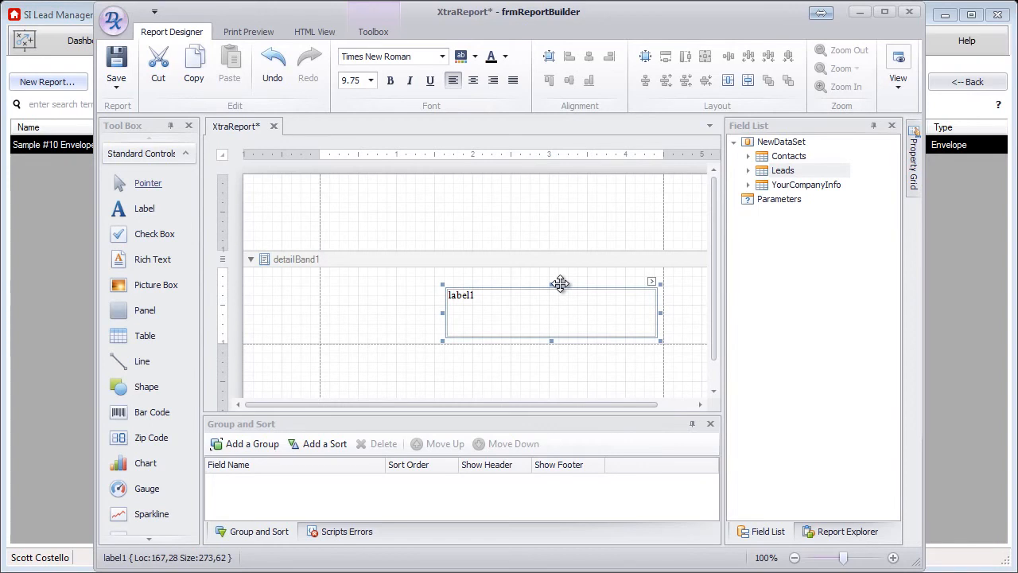
{"action": "left_click", "coordinate": [255, 32]}
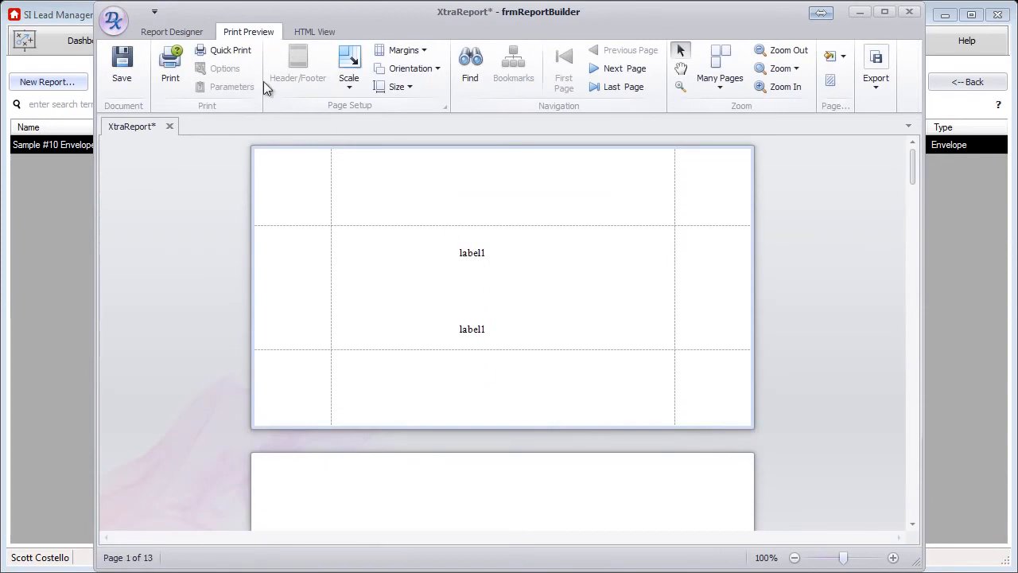
{"action": "left_click", "coordinate": [198, 35]}
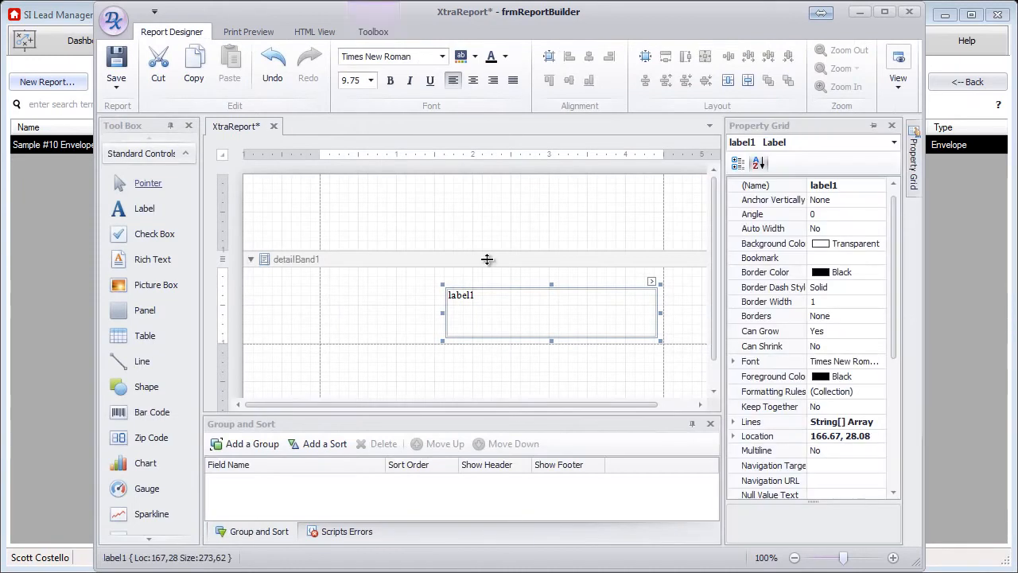
- Enlarge the detail band to a height of about 131, move the label down to about 167, 59, and preview the envelope
{"action": "left_click_drag", "start_coordinate": [536, 344], "coordinate": [538, 365]}
{"action": "left_click_drag", "start_coordinate": [548, 311], "coordinate": [547, 335]}
{"action": "left_click", "coordinate": [534, 277]}
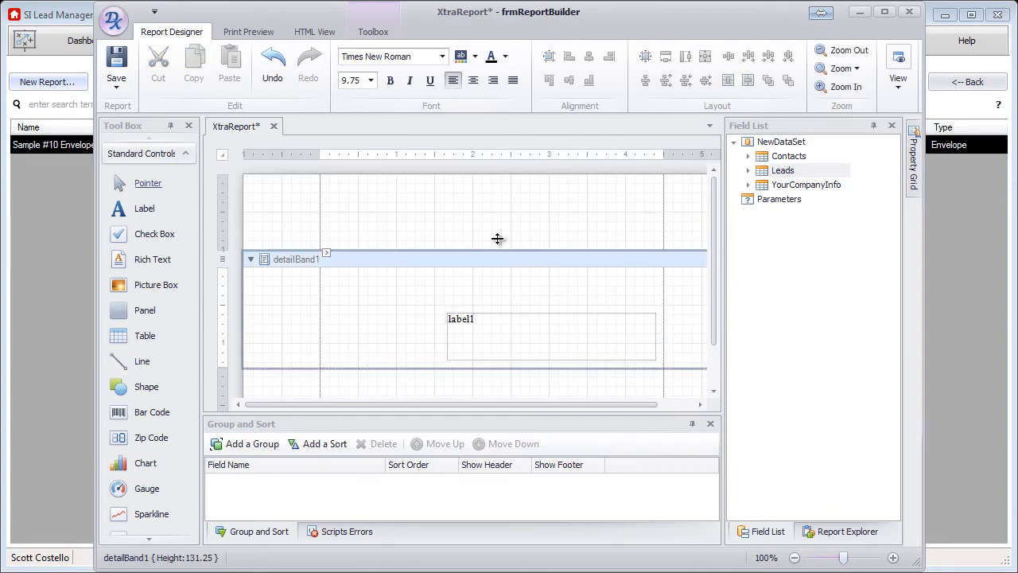
{"action": "left_click", "coordinate": [261, 32]}
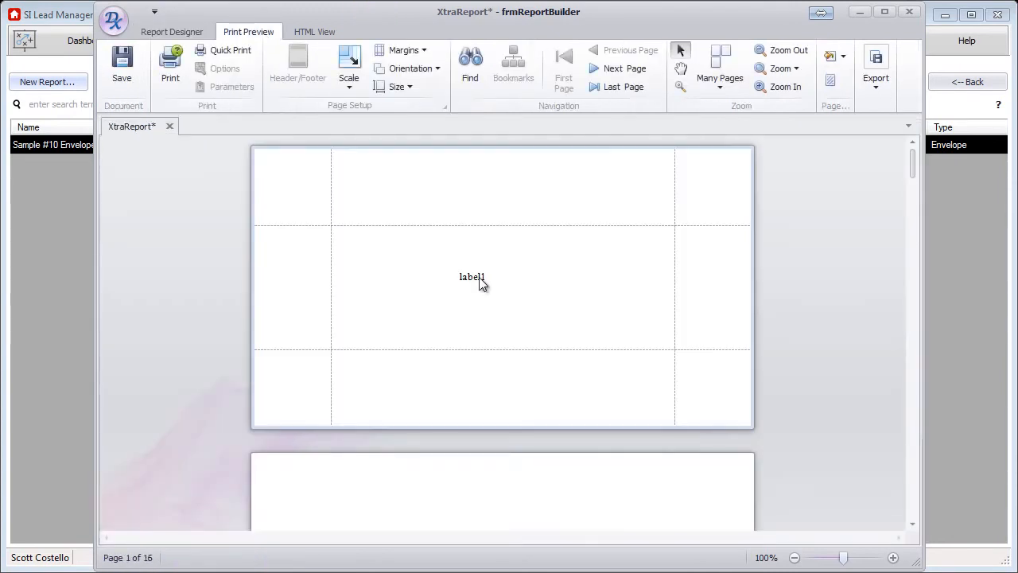
{"action": "left_click", "coordinate": [185, 33]}
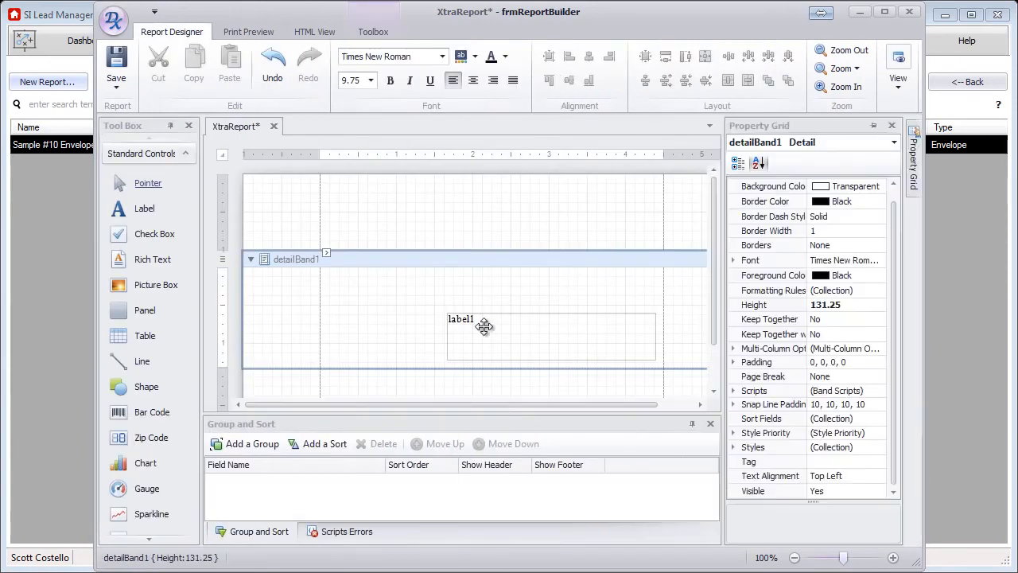
- Replace the label's text with the LeadContacts FIRST_NAME and LAST_NAME fields on one line and preview the result
{"action": "double_click", "coordinate": [484, 327]}
{"action": "key", "text": "BackSpace"}
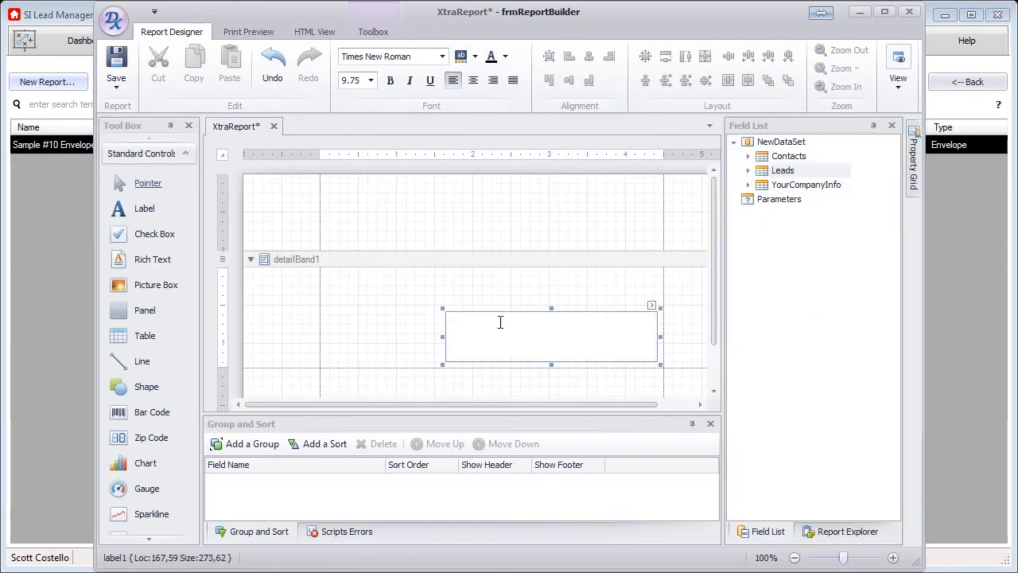
{"action": "left_click", "coordinate": [747, 171]}
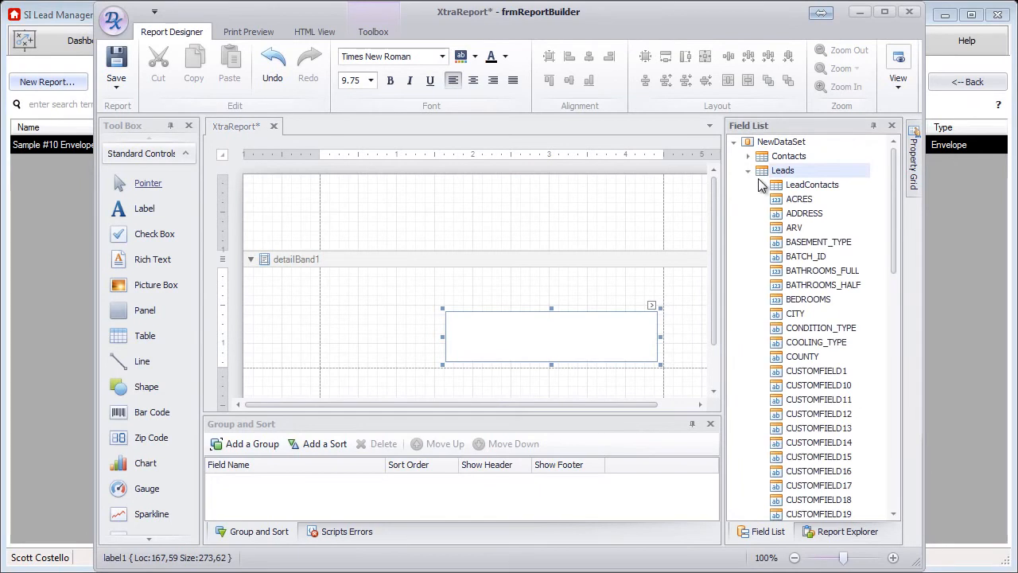
{"action": "left_click", "coordinate": [761, 184]}
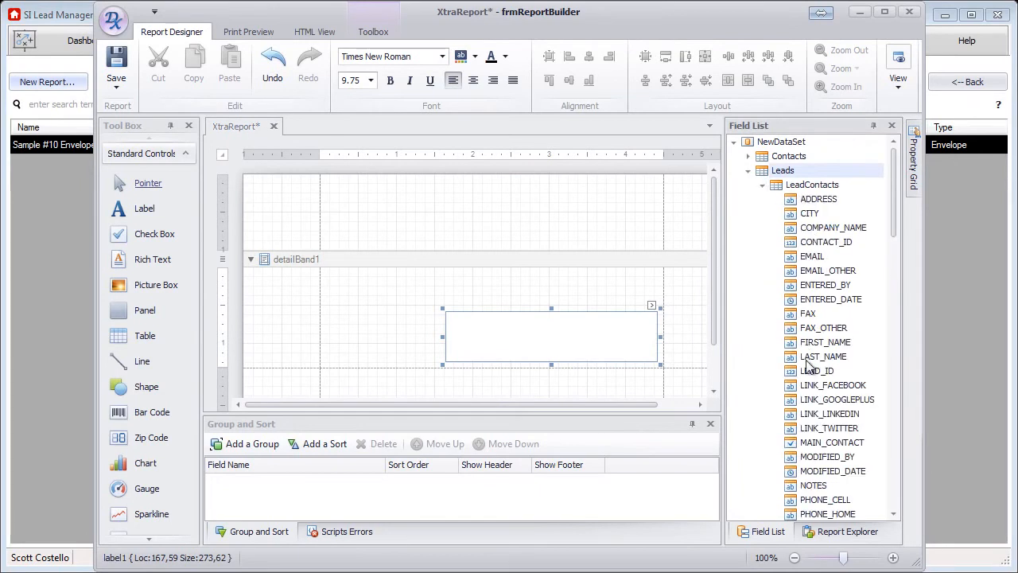
{"action": "left_click_drag", "start_coordinate": [825, 344], "coordinate": [586, 332]}
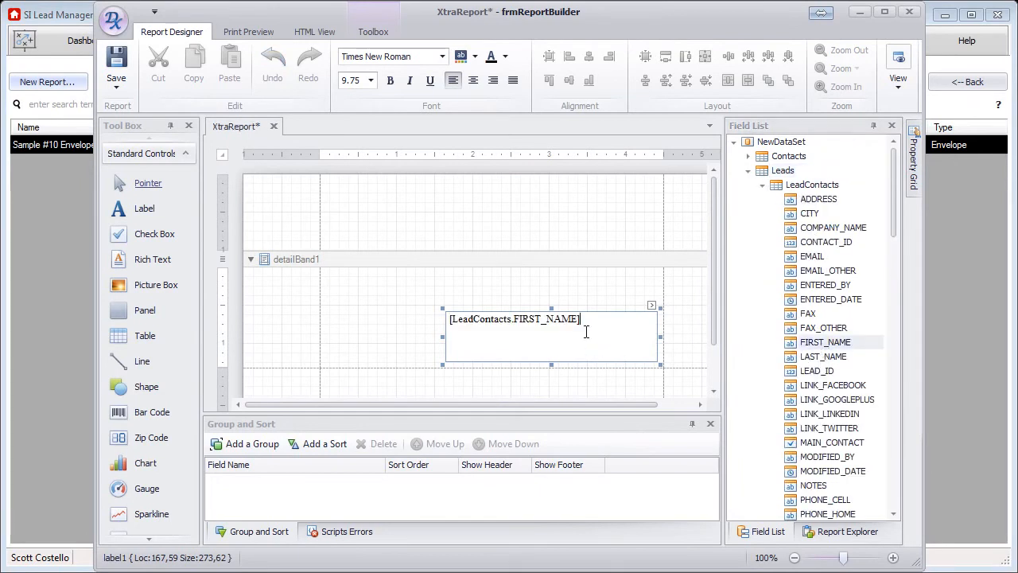
{"action": "left_click_drag", "start_coordinate": [821, 358], "coordinate": [622, 315]}
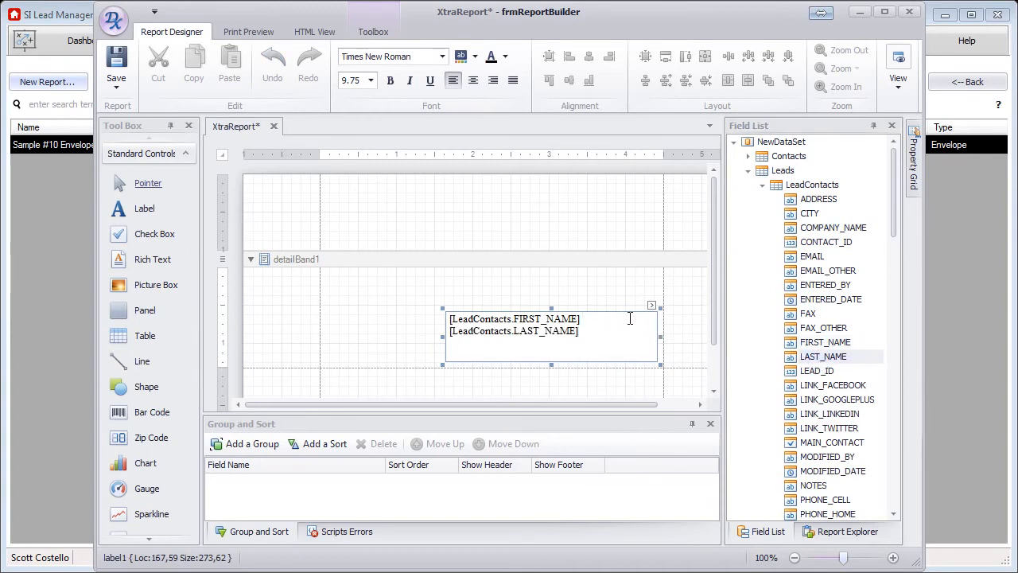
{"action": "left_click", "coordinate": [592, 295]}
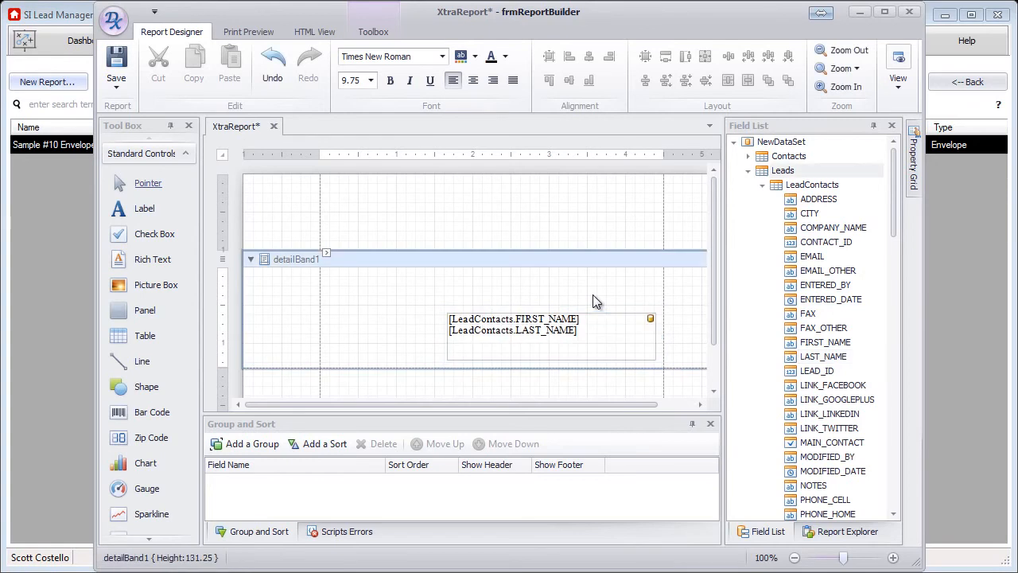
{"action": "left_click", "coordinate": [243, 32]}
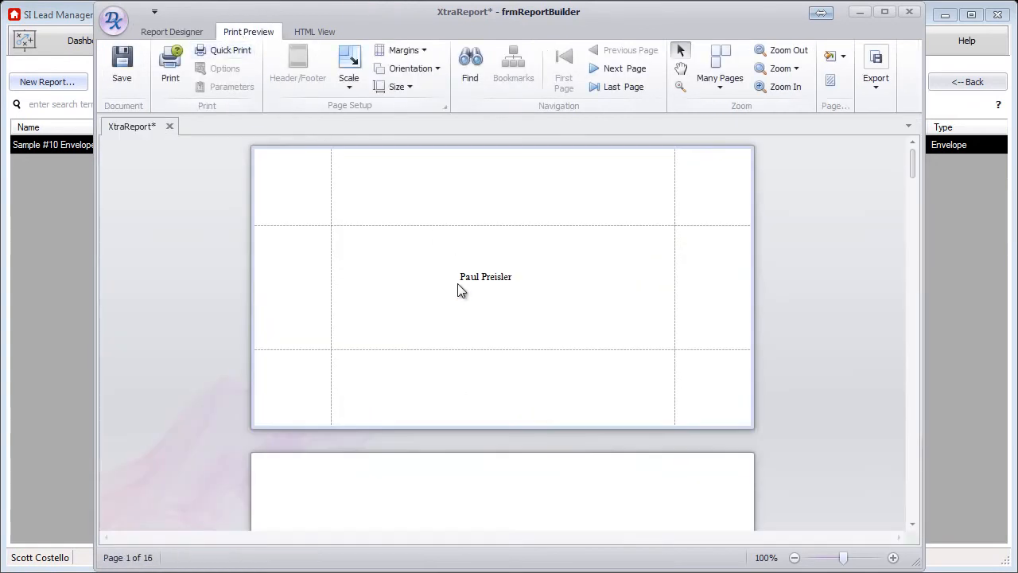
{"action": "left_click", "coordinate": [180, 30]}
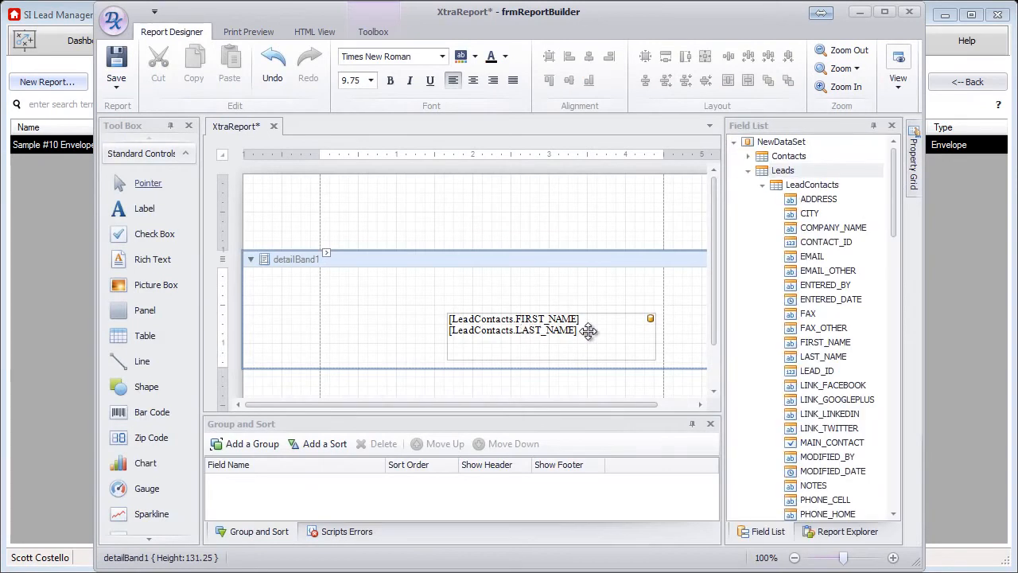
- Add the LeadContacts ADDRESS field on a new line, then CITY, a comma, STATE and ZIP below it, and preview the envelope
{"action": "double_click", "coordinate": [589, 332]}
{"action": "left_click", "coordinate": [605, 332]}
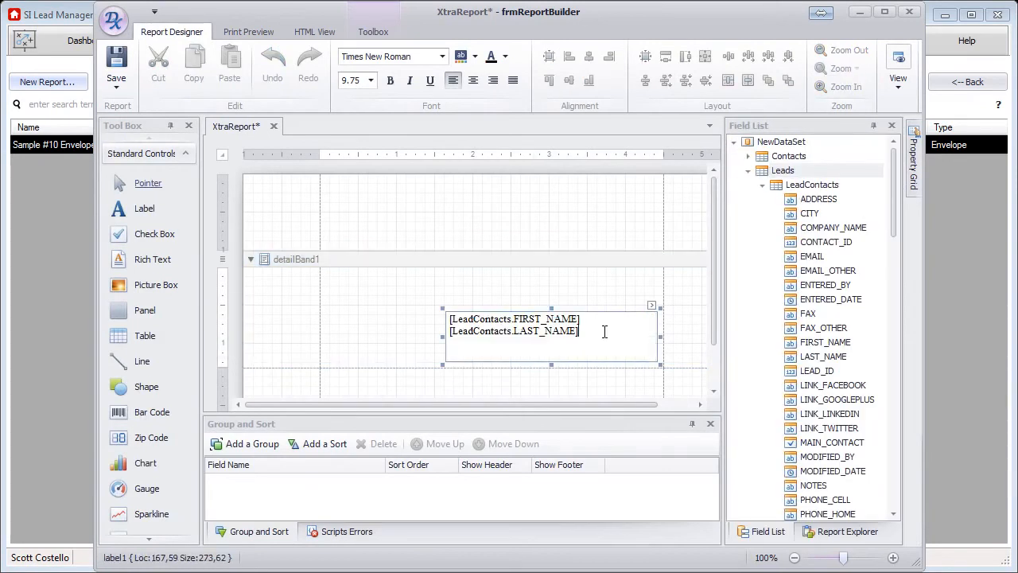
{"action": "key", "text": "Return"}
{"action": "left_click_drag", "start_coordinate": [818, 200], "coordinate": [565, 344]}
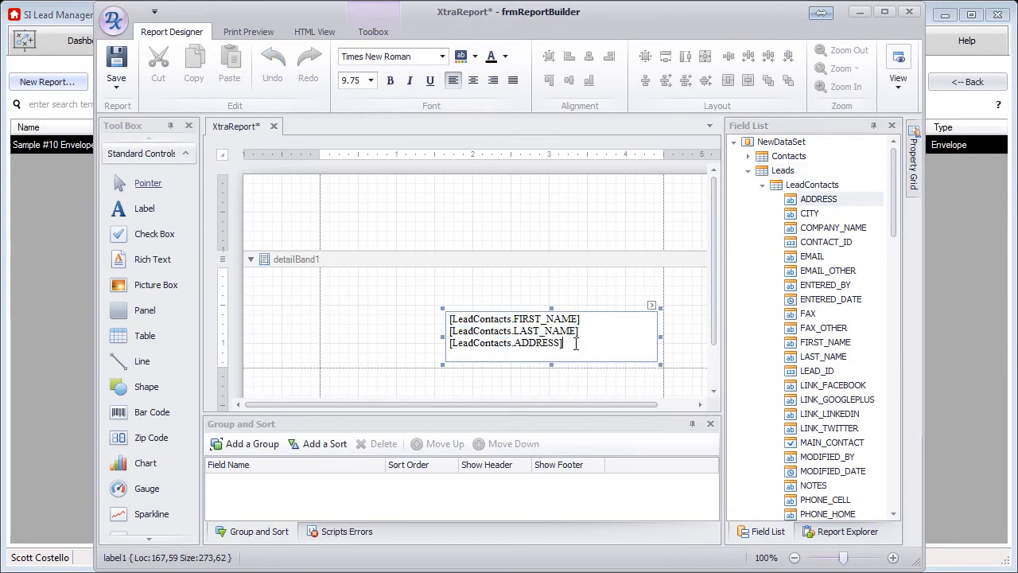
{"action": "left_click_drag", "start_coordinate": [819, 220], "coordinate": [542, 355]}
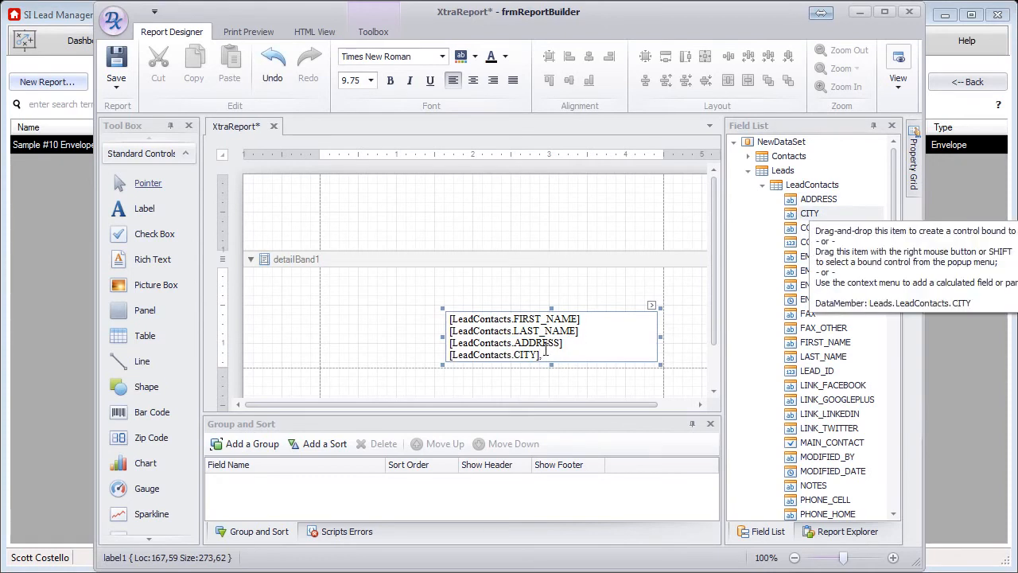
{"action": "left_click_drag", "start_coordinate": [891, 221], "coordinate": [890, 269]}
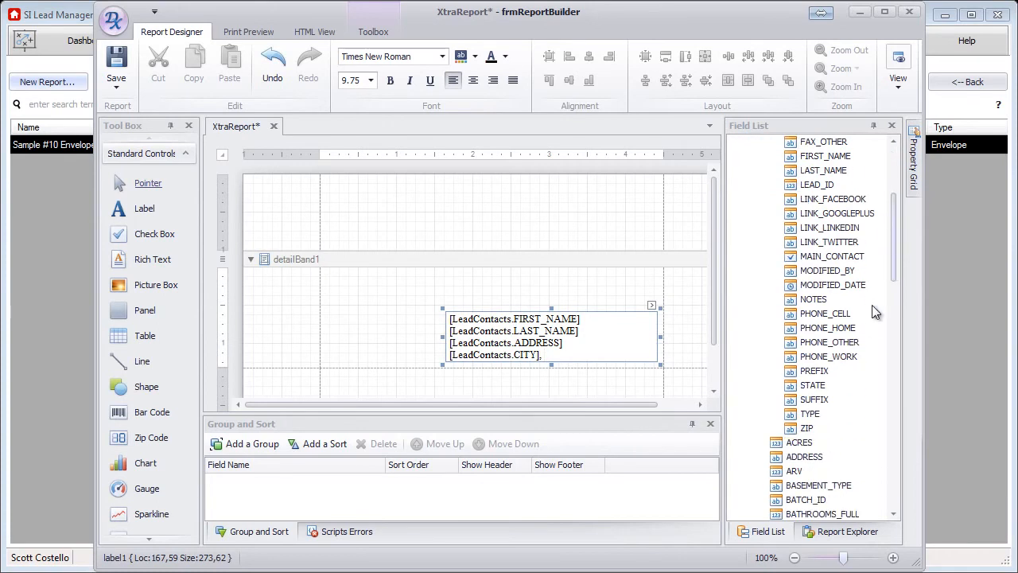
{"action": "left_click_drag", "start_coordinate": [814, 386], "coordinate": [636, 358]}
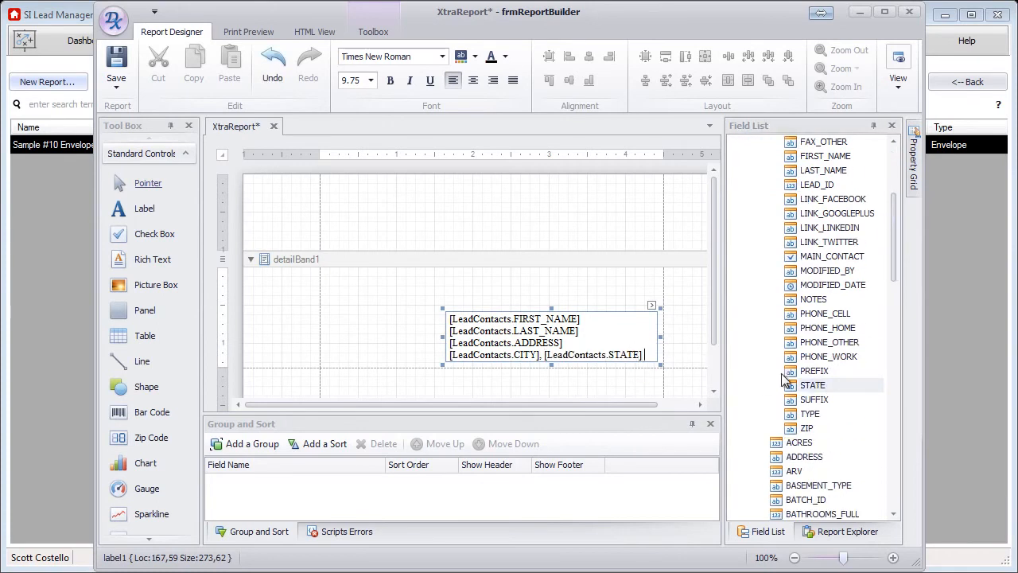
{"action": "left_click_drag", "start_coordinate": [812, 427], "coordinate": [653, 351]}
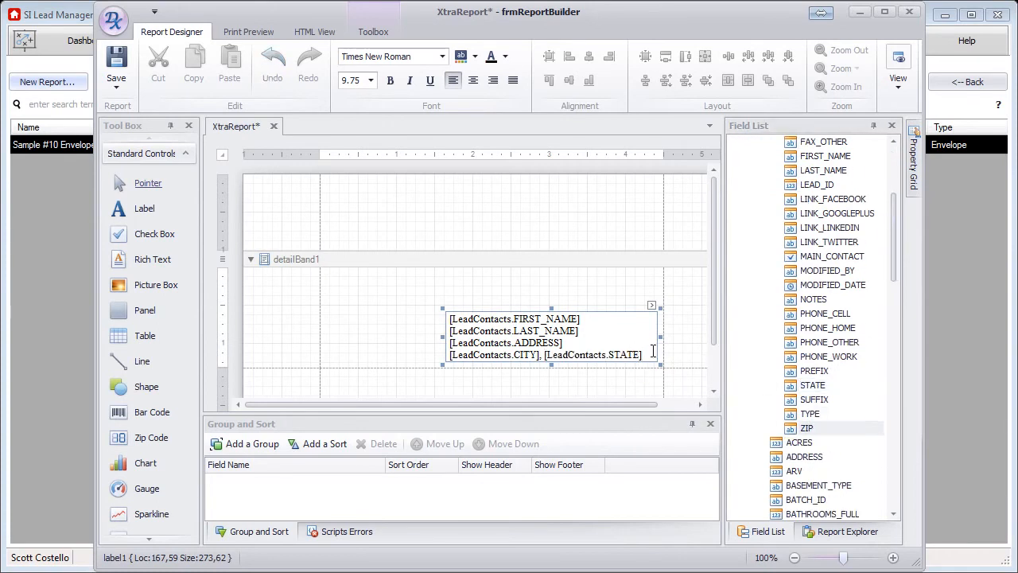
{"action": "left_click", "coordinate": [625, 273]}
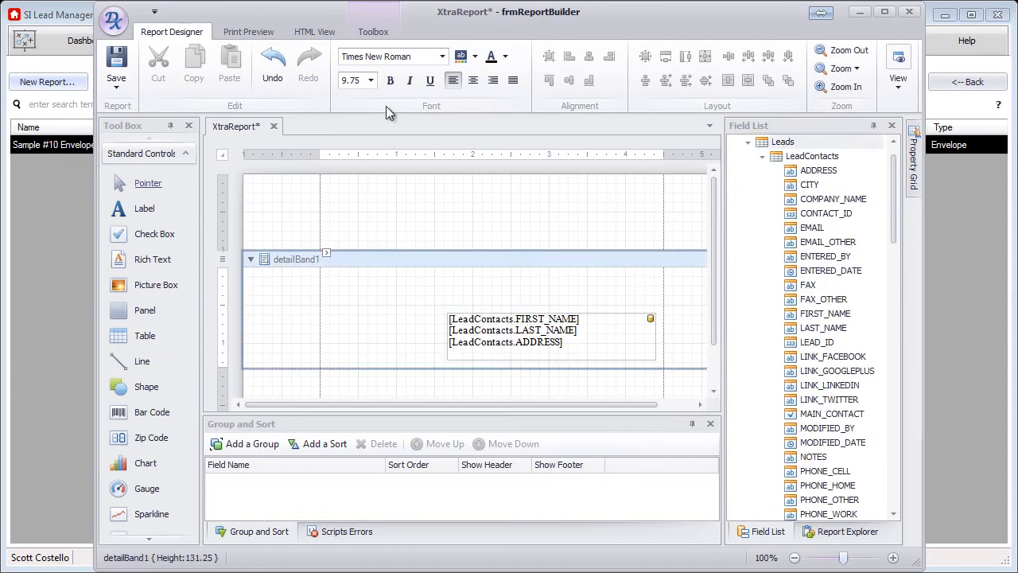
{"action": "left_click", "coordinate": [259, 34]}
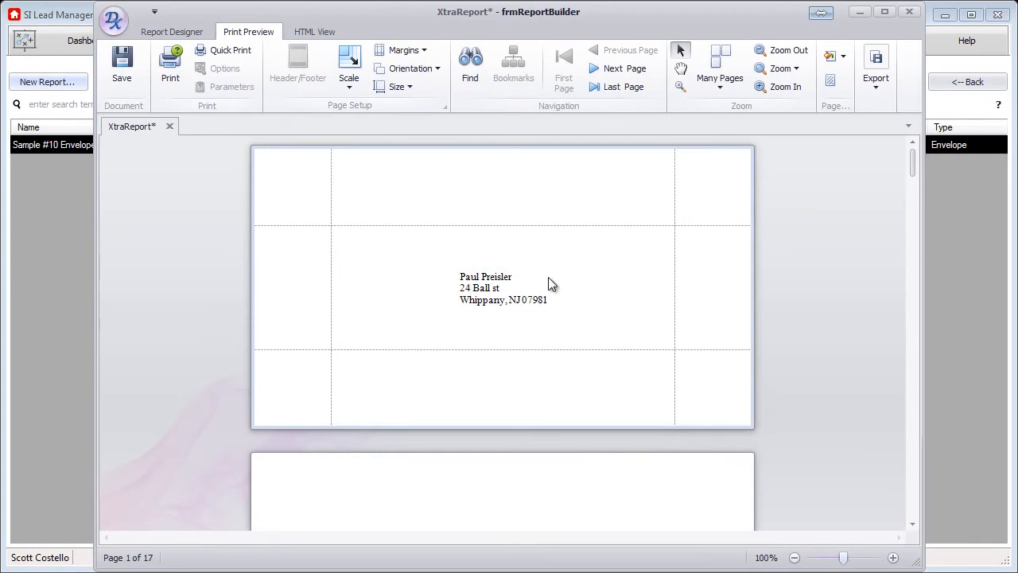
- Add a return-address label of about 205 by 66 at about 0, 24 in the top margin band and preview the envelope
{"action": "left_click", "coordinate": [176, 30]}
{"action": "left_click", "coordinate": [355, 215]}
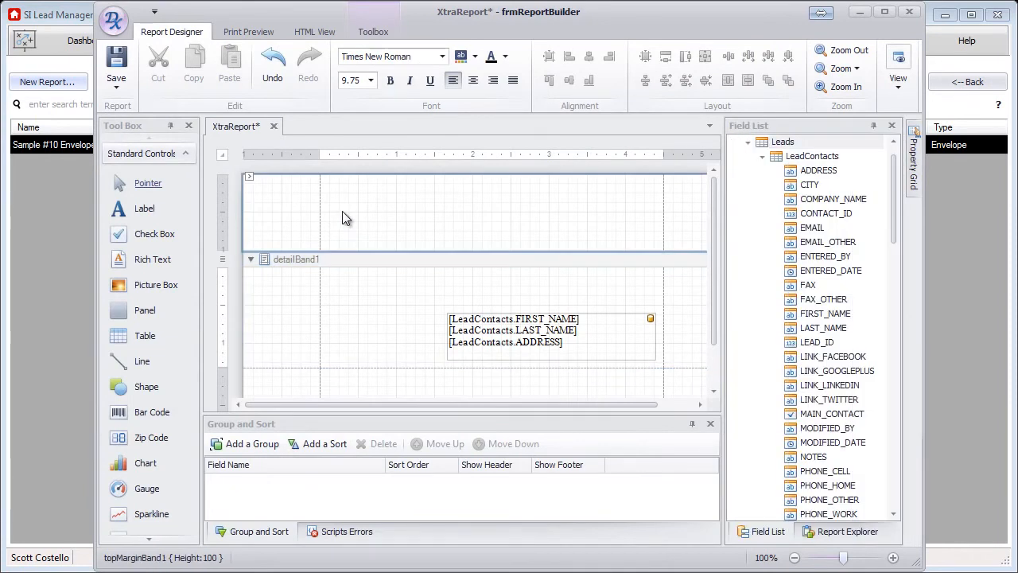
{"action": "left_click_drag", "start_coordinate": [147, 213], "coordinate": [309, 202]}
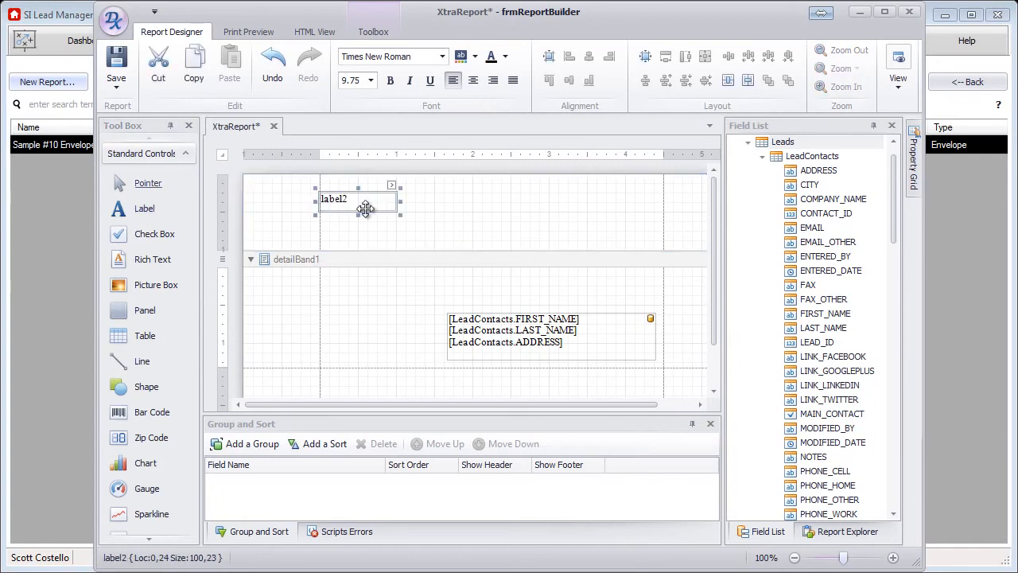
{"action": "left_click_drag", "start_coordinate": [401, 202], "coordinate": [431, 201]}
{"action": "left_click_drag", "start_coordinate": [375, 217], "coordinate": [389, 243]}
{"action": "left_click_drag", "start_coordinate": [433, 217], "coordinate": [481, 217]}
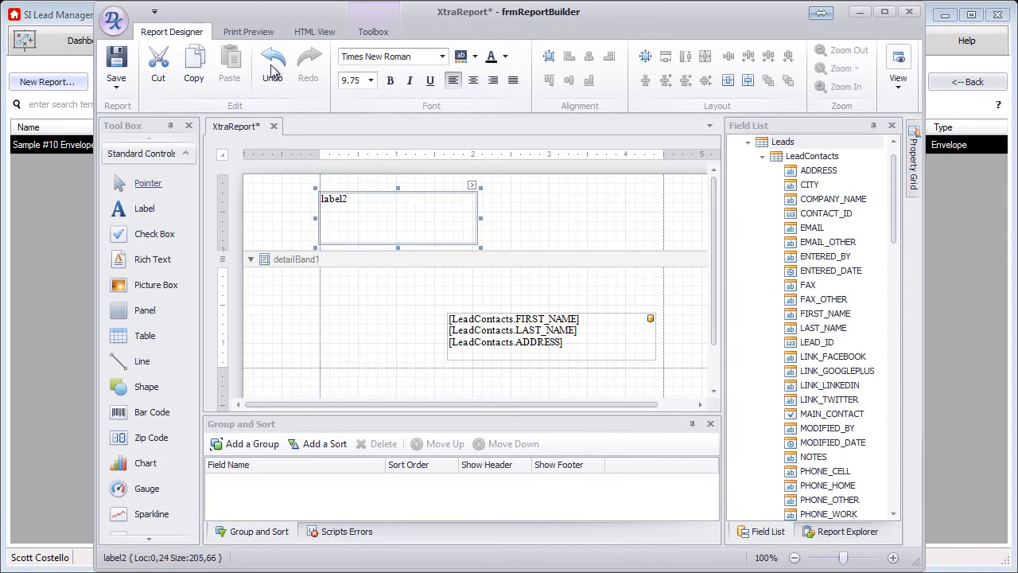
{"action": "left_click", "coordinate": [247, 32]}
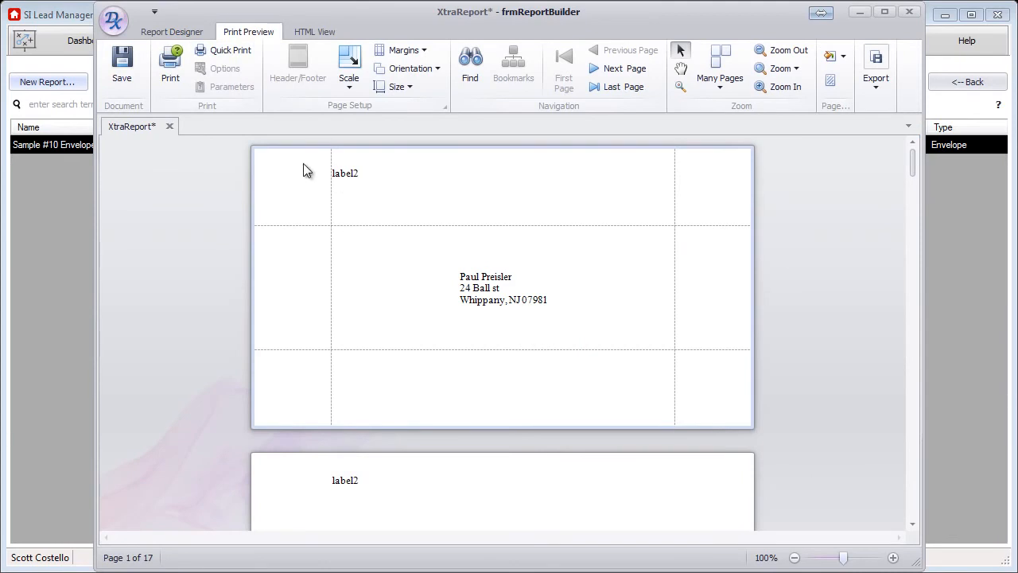
- Move the report's left margin close to the envelope's left edge and preview the result
{"action": "left_click", "coordinate": [171, 32]}
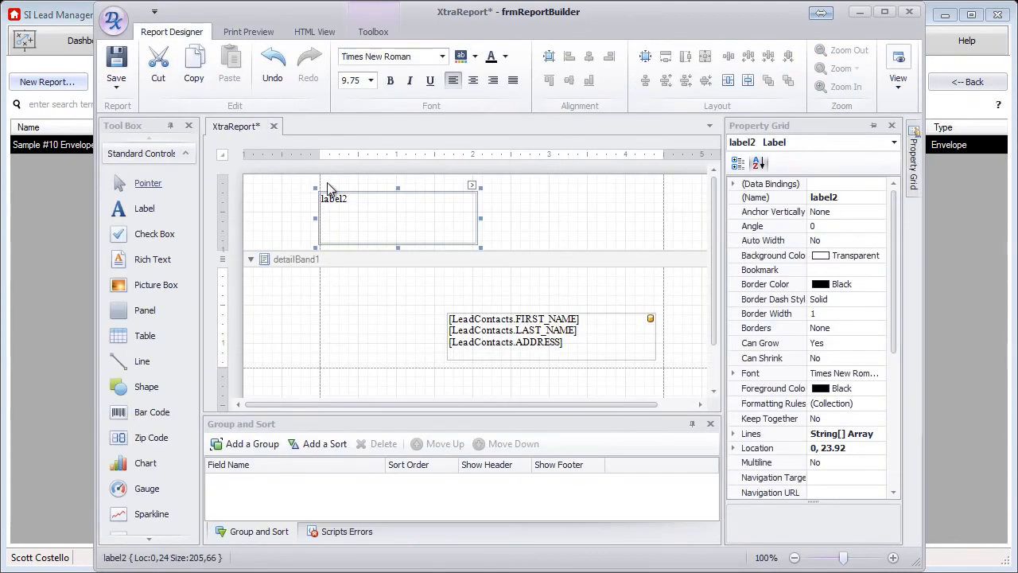
{"action": "left_click_drag", "start_coordinate": [319, 153], "coordinate": [258, 154]}
{"action": "left_click", "coordinate": [449, 205]}
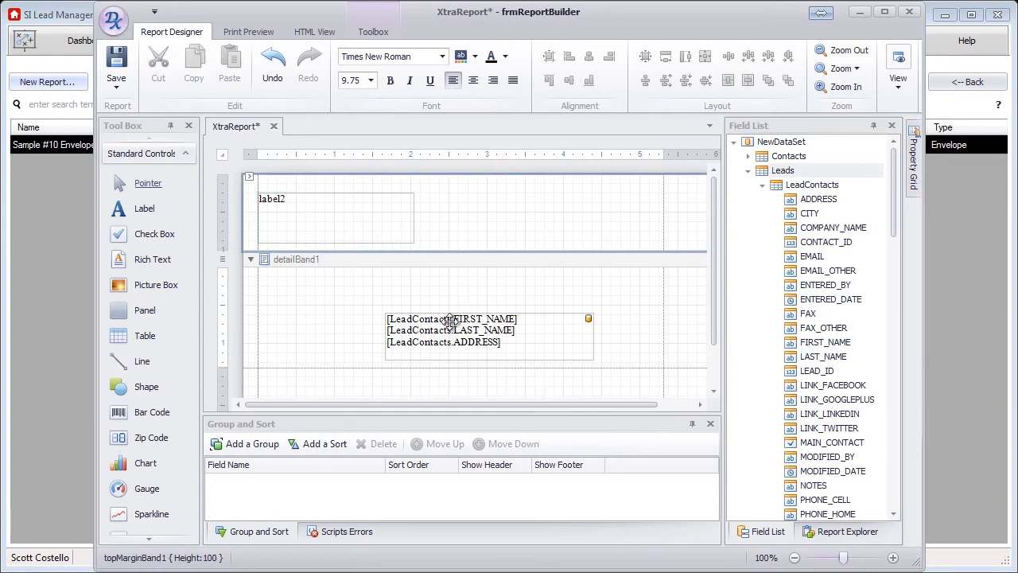
{"action": "left_click", "coordinate": [248, 32]}
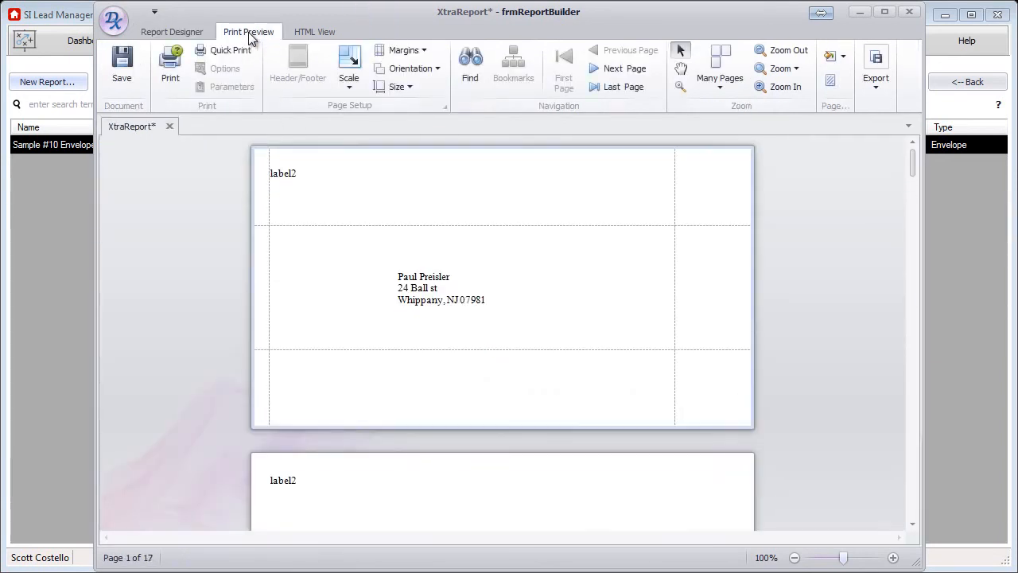
- Move the recipient address label right to about 227, 59 and preview the envelope
{"action": "left_click", "coordinate": [171, 32]}
{"action": "left_click_drag", "start_coordinate": [445, 340], "coordinate": [492, 340]}
{"action": "left_click", "coordinate": [246, 34]}
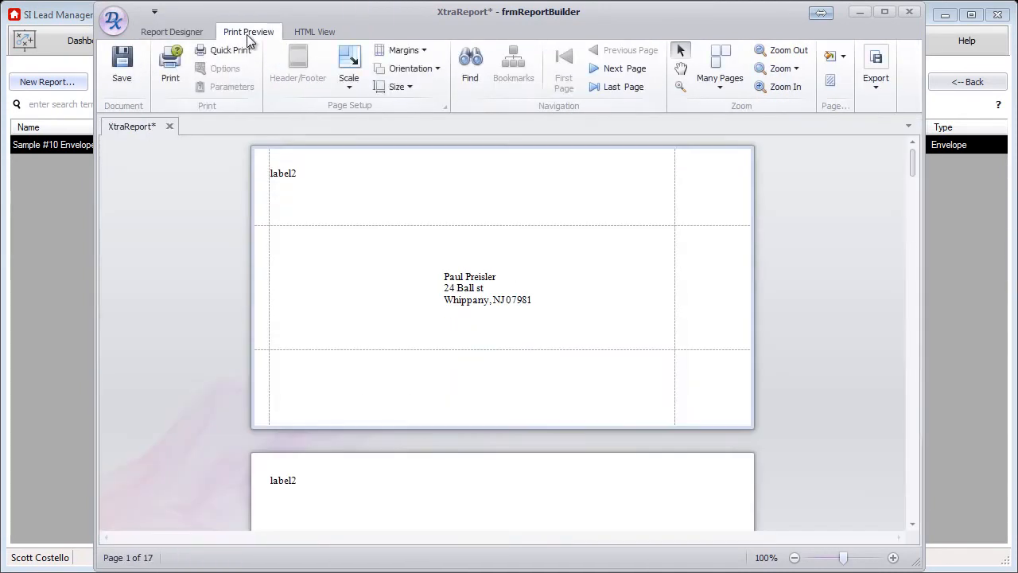
- Replace the top margin label's placeholder text with the YourCompanyInfo COMPANYNAME field
{"action": "left_click", "coordinate": [180, 30]}
{"action": "double_click", "coordinate": [312, 199]}
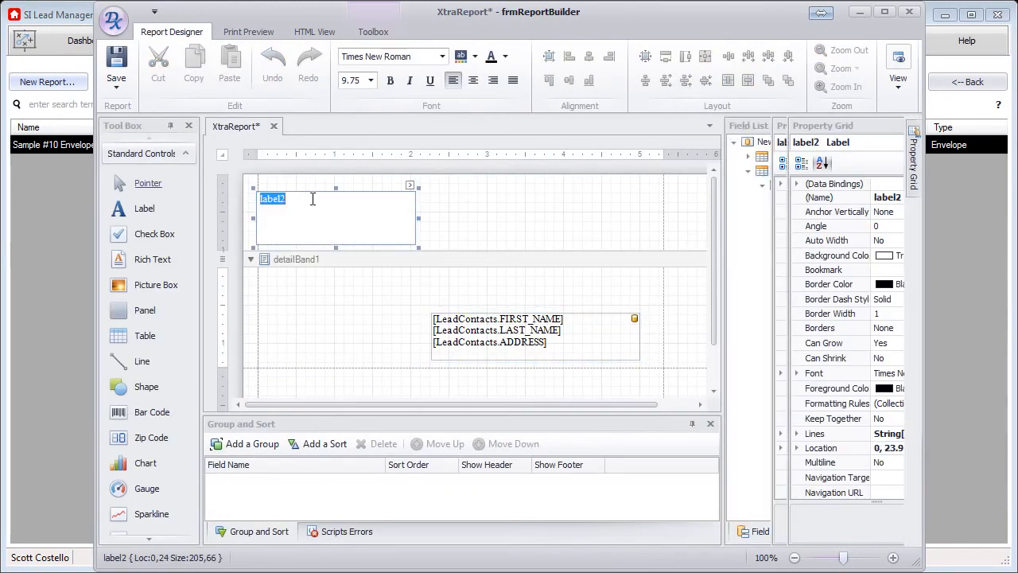
{"action": "key", "text": "Delete"}
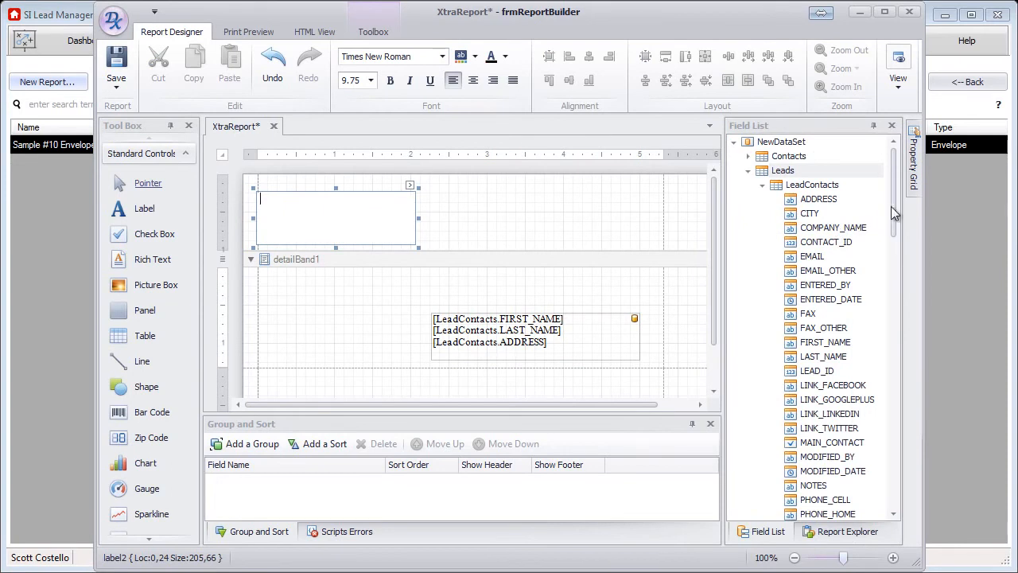
{"action": "left_click", "coordinate": [762, 185]}
{"action": "left_click", "coordinate": [747, 170]}
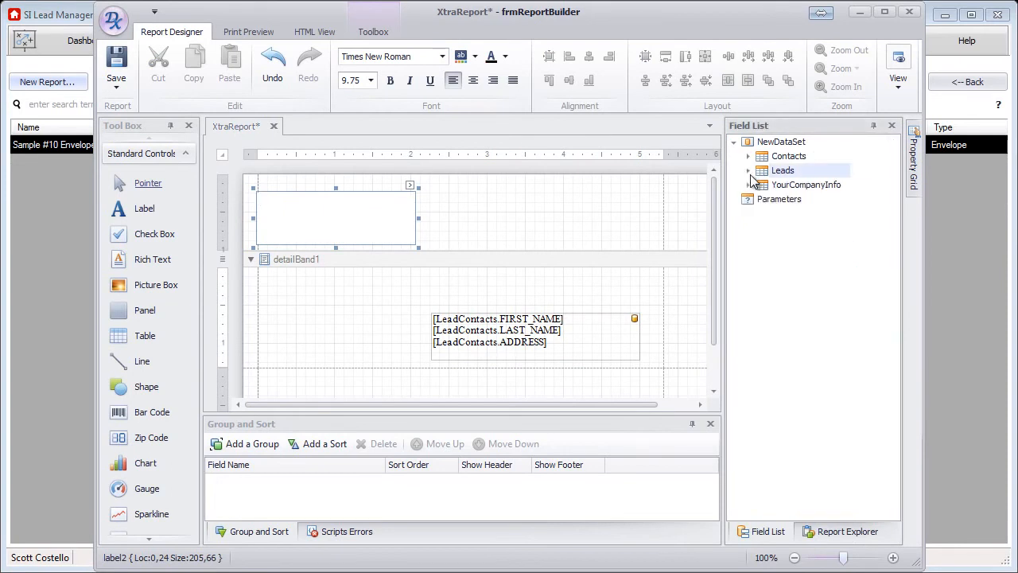
{"action": "left_click", "coordinate": [748, 185]}
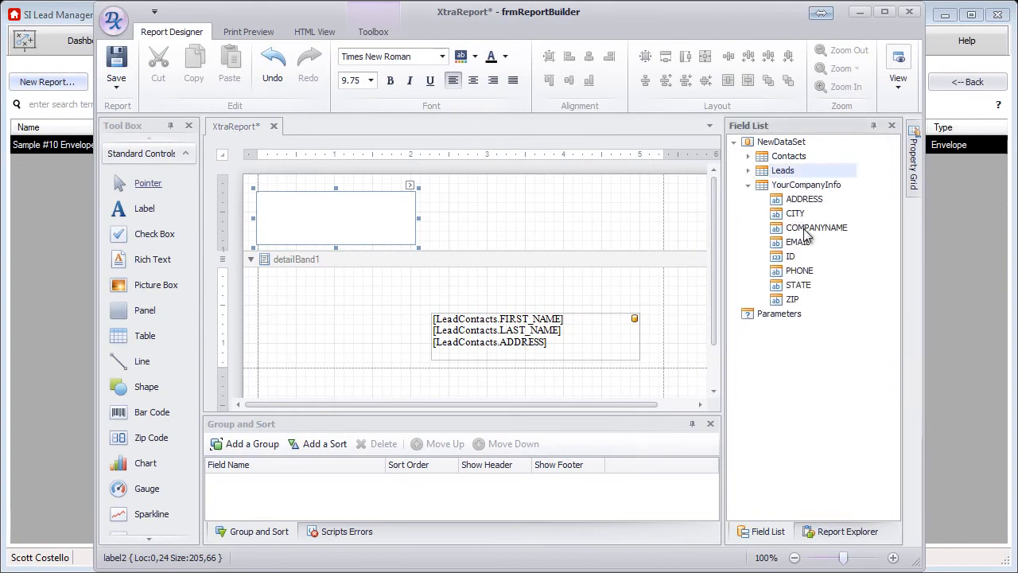
{"action": "left_click_drag", "start_coordinate": [805, 230], "coordinate": [345, 210]}
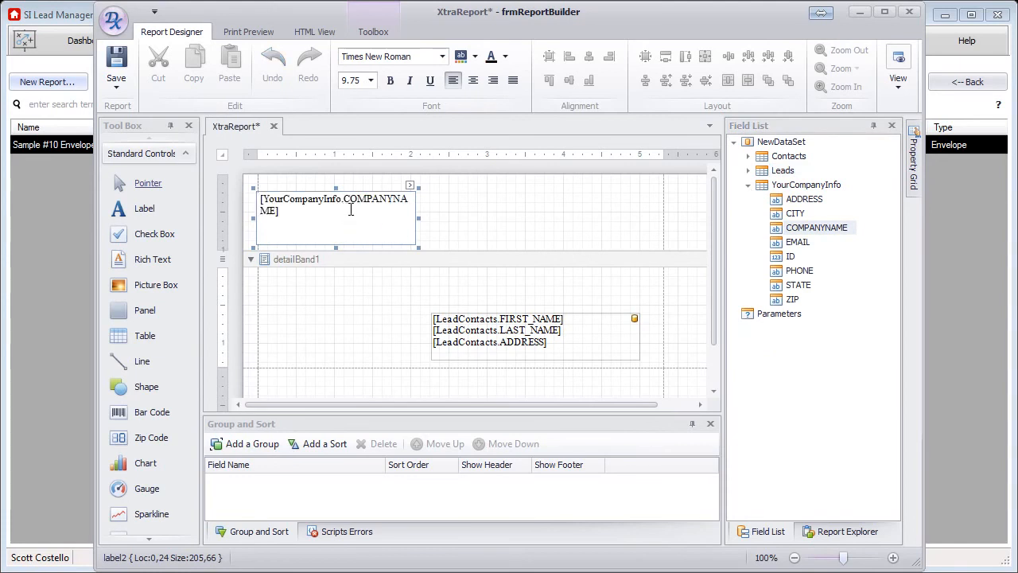
- Add the YourCompanyInfo ADDRESS field on a new line, then CITY, a comma, STATE and ZIP below it, and preview the envelope
{"action": "left_click_drag", "start_coordinate": [805, 199], "coordinate": [358, 229]}
{"action": "key", "text": "Return"}
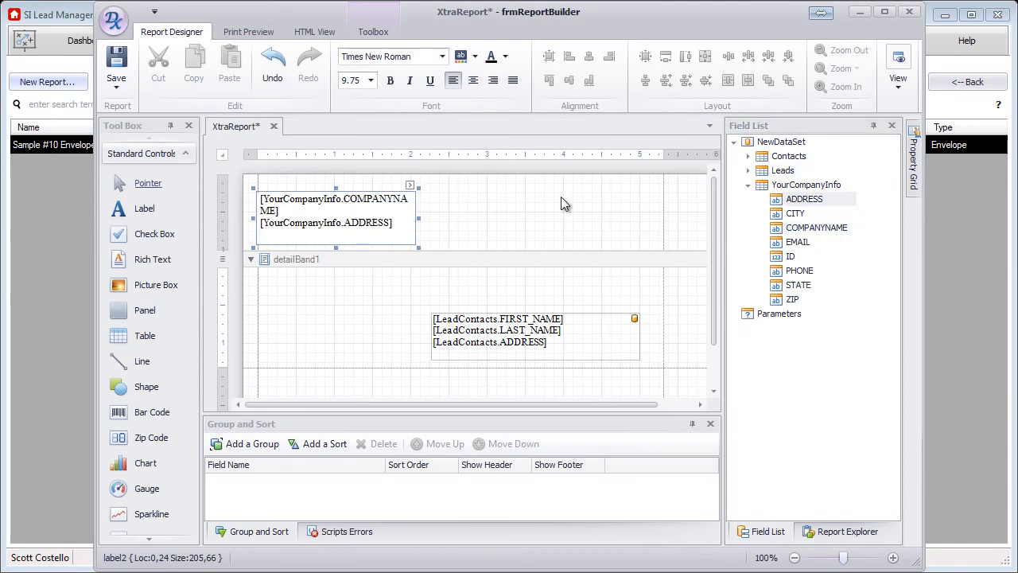
{"action": "left_click_drag", "start_coordinate": [795, 213], "coordinate": [362, 241]}
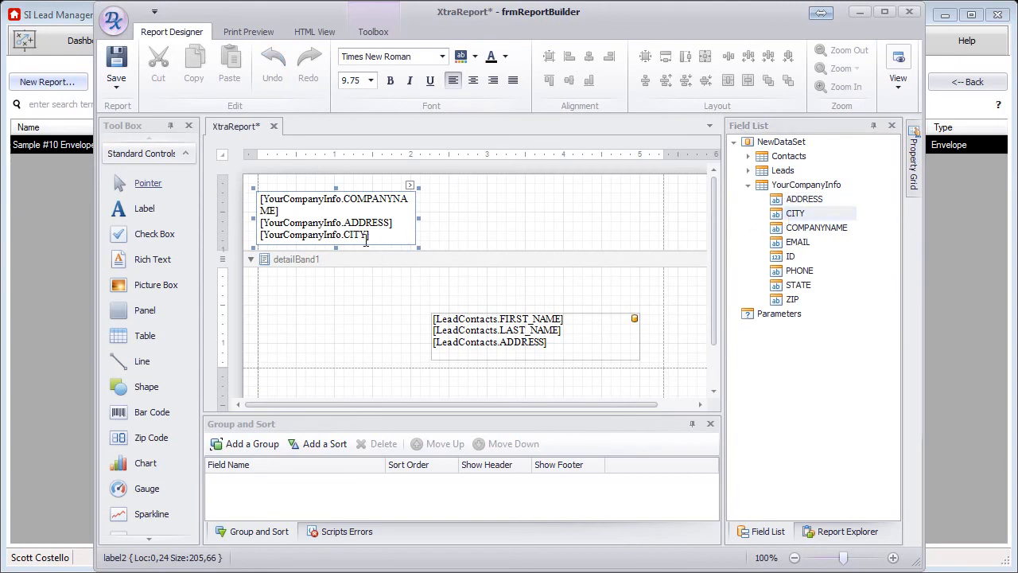
{"action": "type", "text": ","}
{"action": "left_click_drag", "start_coordinate": [794, 285], "coordinate": [399, 241]}
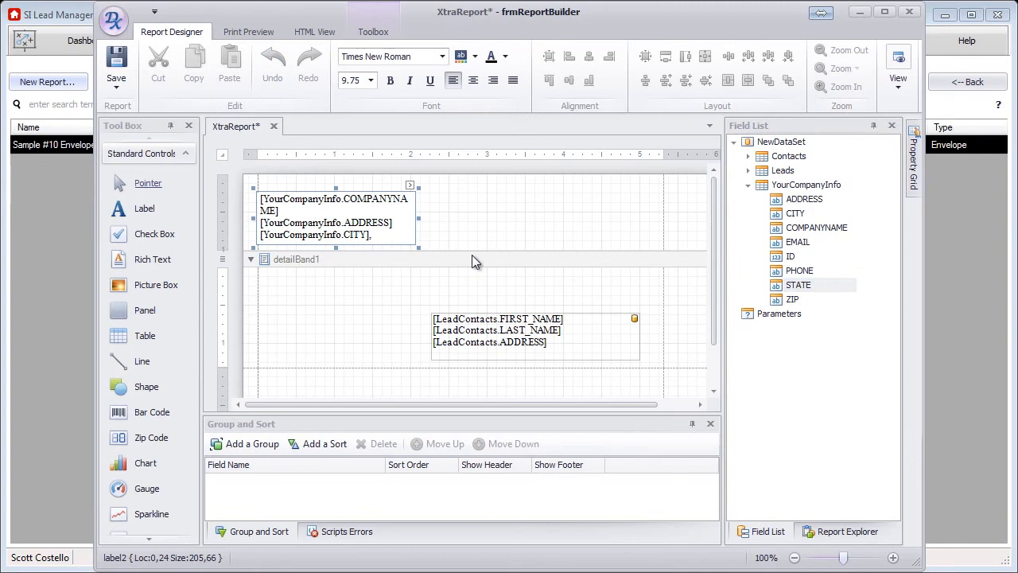
{"action": "left_click_drag", "start_coordinate": [792, 299], "coordinate": [404, 234]}
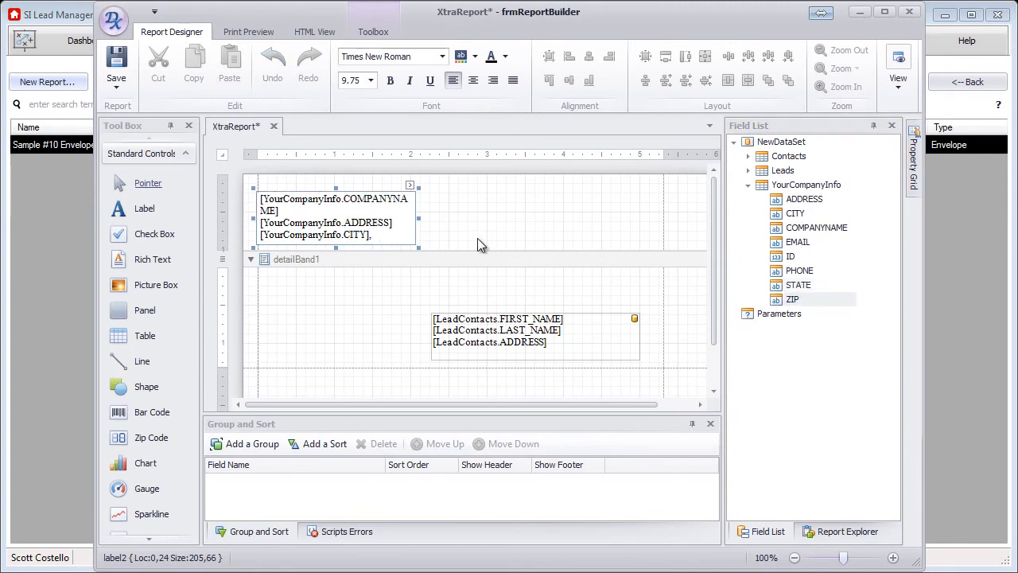
{"action": "left_click", "coordinate": [257, 35]}
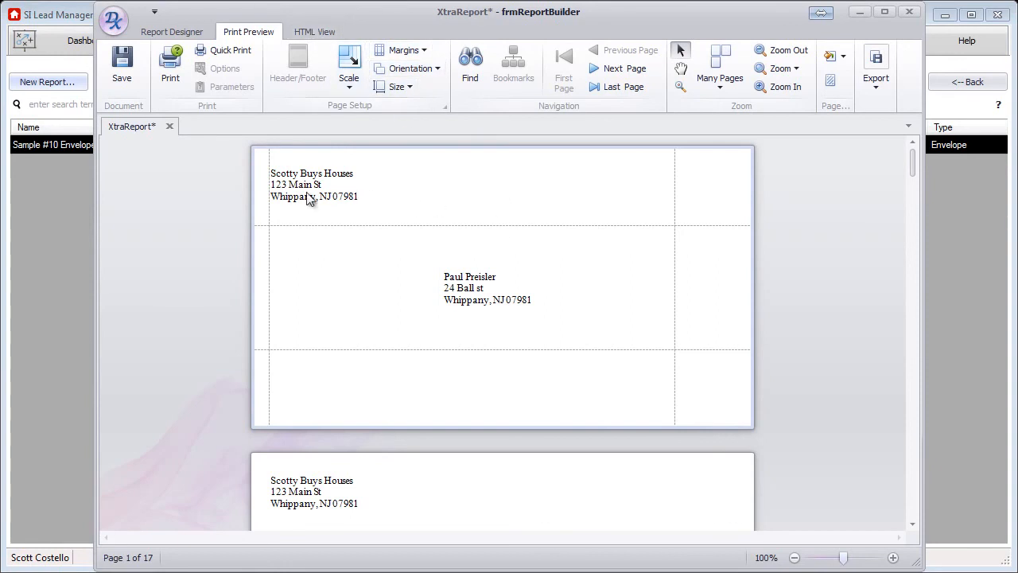
- Set the recipient address label's font size to 16 and check the address placement across the preview pages
{"action": "left_click", "coordinate": [190, 29]}
{"action": "left_click", "coordinate": [506, 316]}
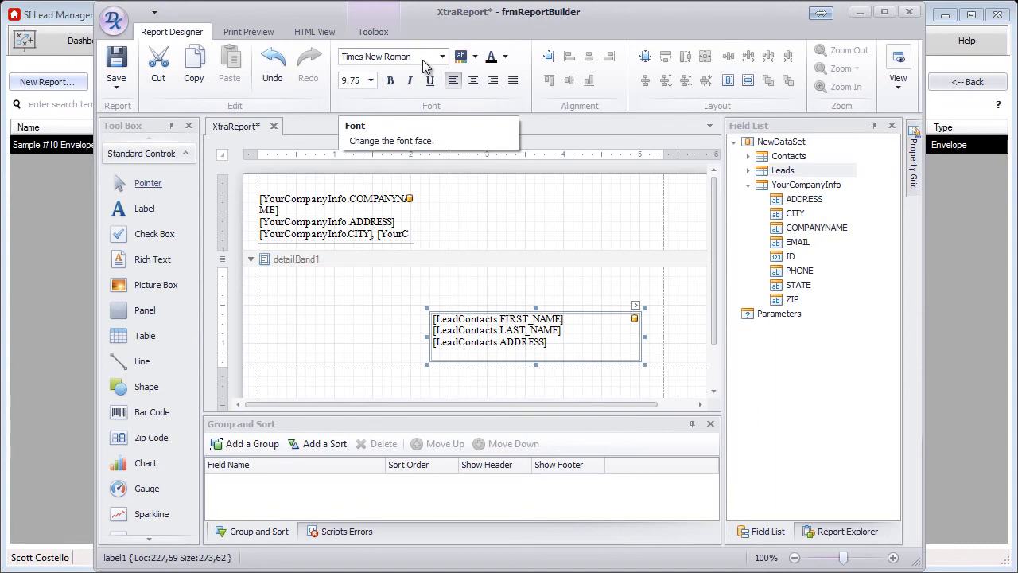
{"action": "left_click", "coordinate": [372, 80]}
{"action": "left_click_drag", "start_coordinate": [371, 112], "coordinate": [370, 119]}
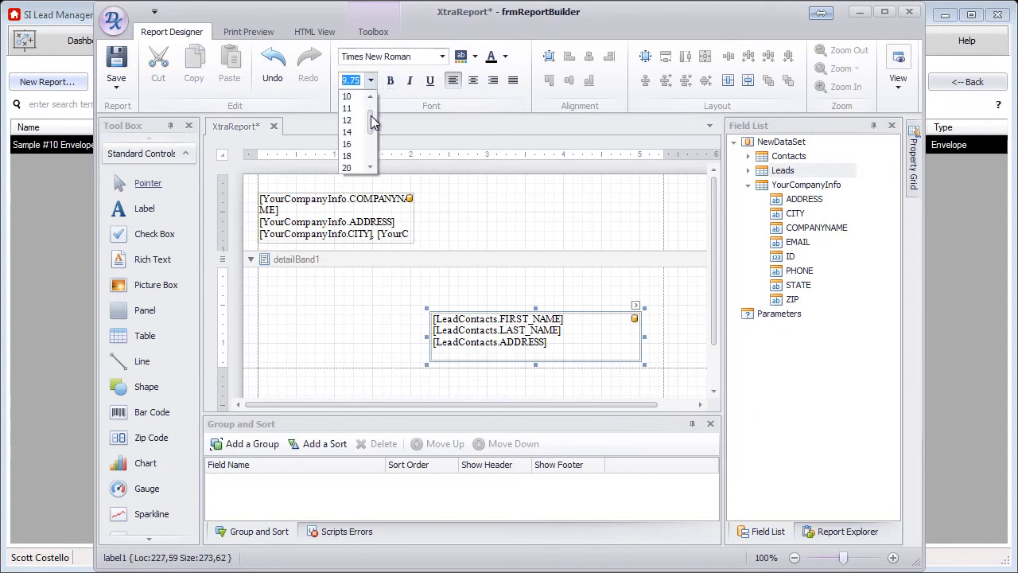
{"action": "left_click", "coordinate": [347, 144]}
{"action": "left_click", "coordinate": [445, 275]}
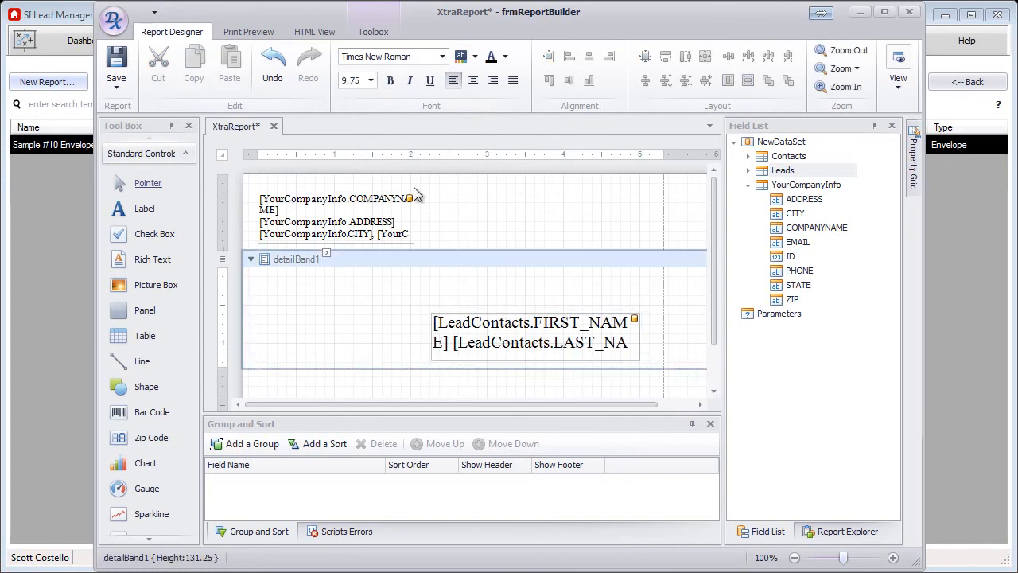
{"action": "left_click", "coordinate": [255, 32]}
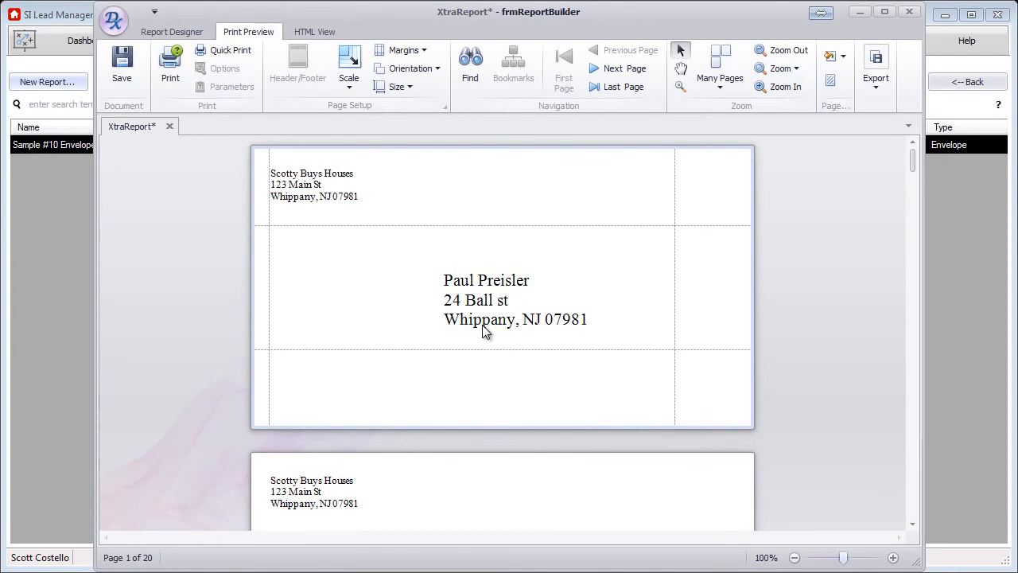
{"action": "scroll", "coordinate": [482, 325], "scroll_direction": "down", "scroll_amount": 8}
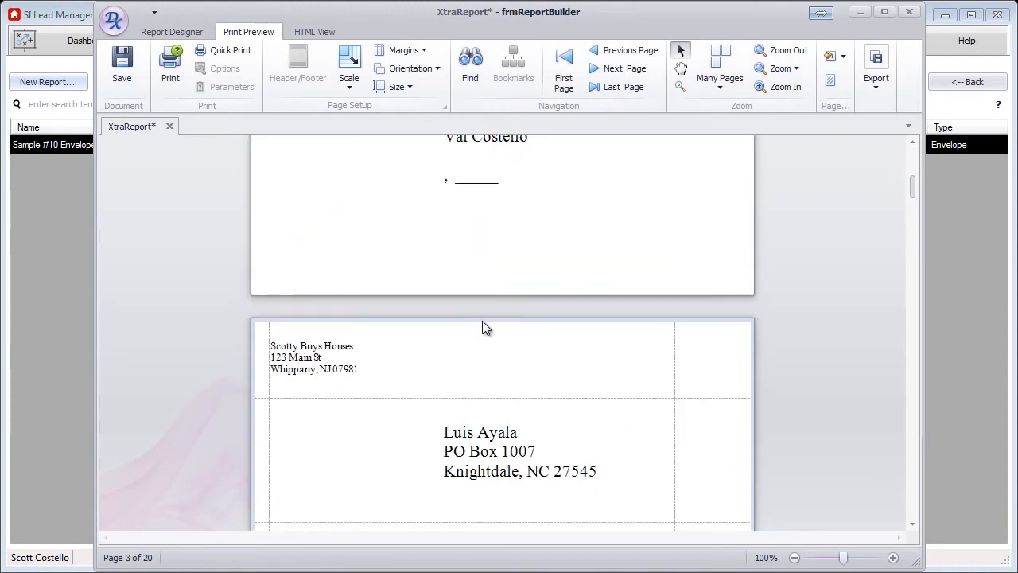
{"action": "scroll", "coordinate": [484, 326], "scroll_direction": "down", "scroll_amount": 4}
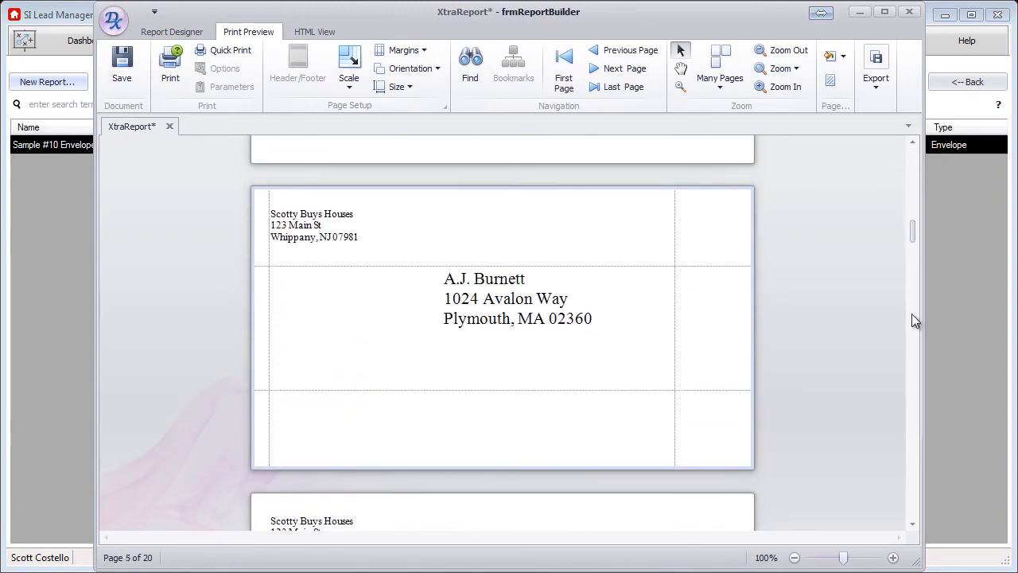
{"action": "left_click_drag", "start_coordinate": [912, 234], "coordinate": [908, 165]}
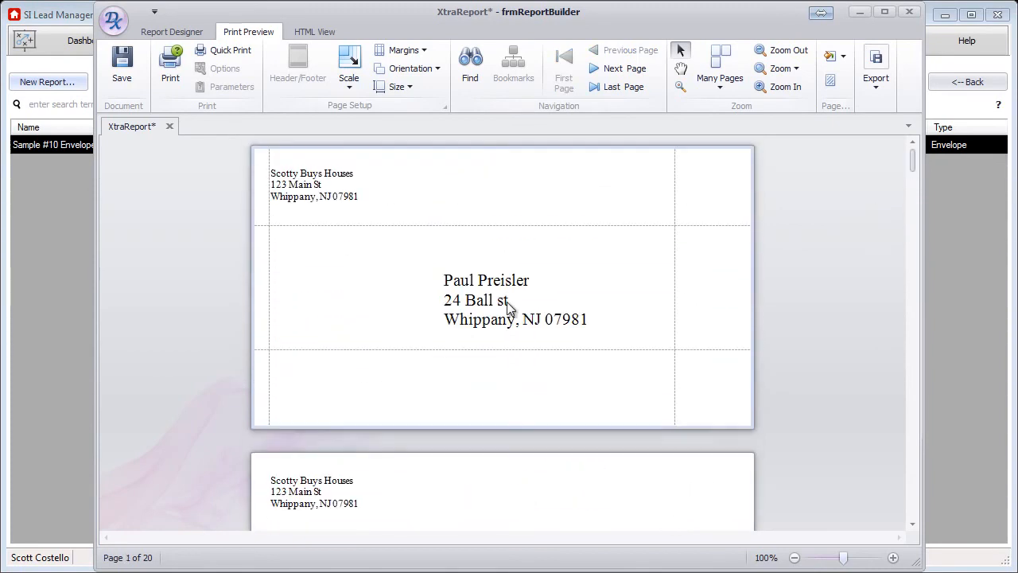
- Set the detail band's page break to After the Band
{"action": "left_click", "coordinate": [191, 32]}
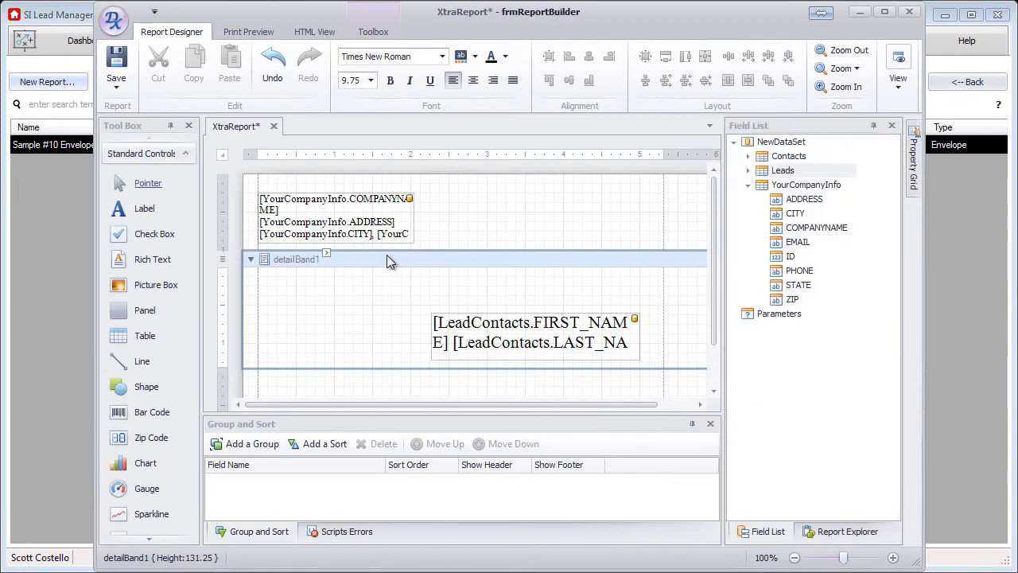
{"action": "left_click", "coordinate": [326, 253]}
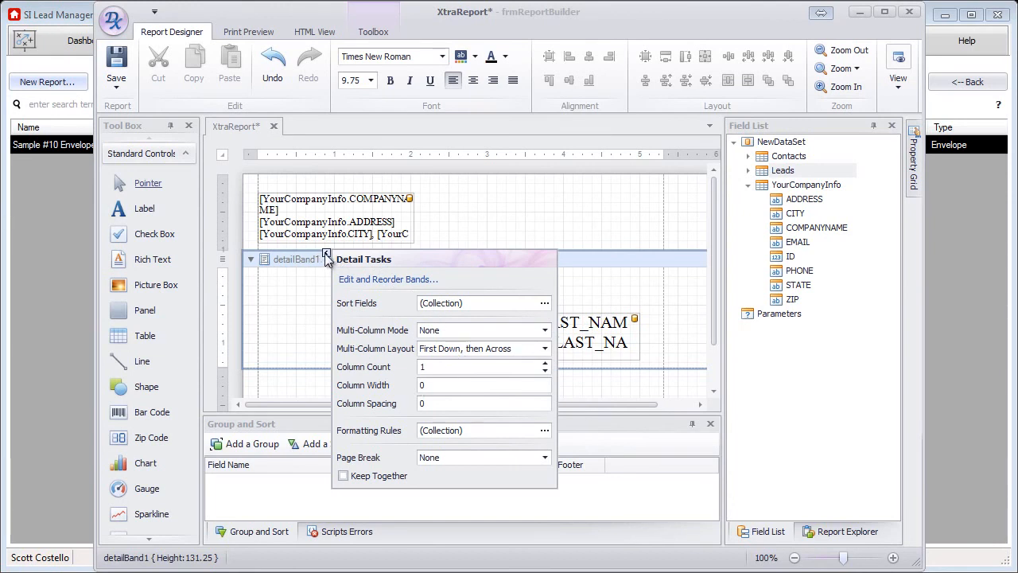
{"action": "left_click", "coordinate": [422, 459]}
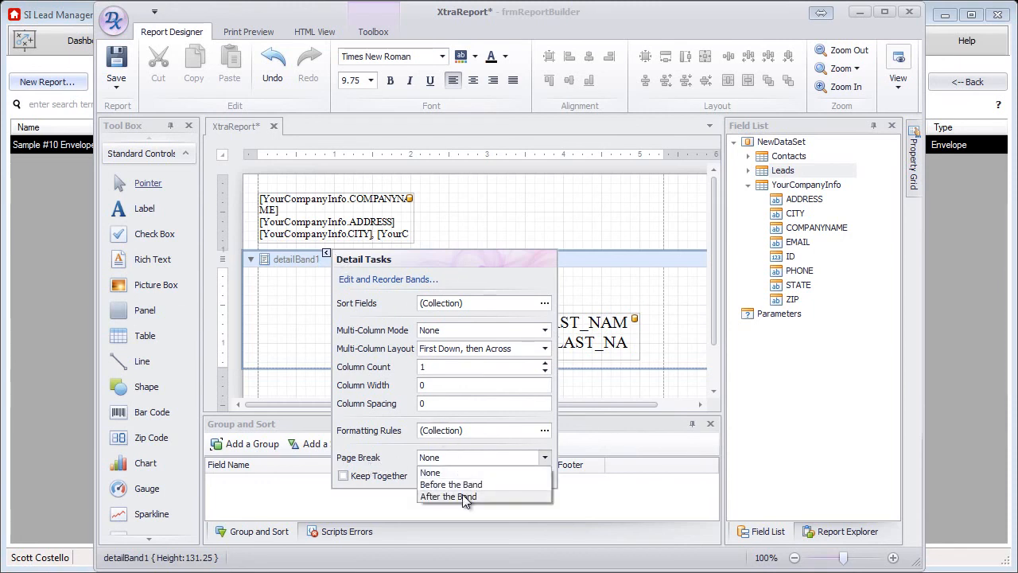
{"action": "left_click", "coordinate": [462, 494]}
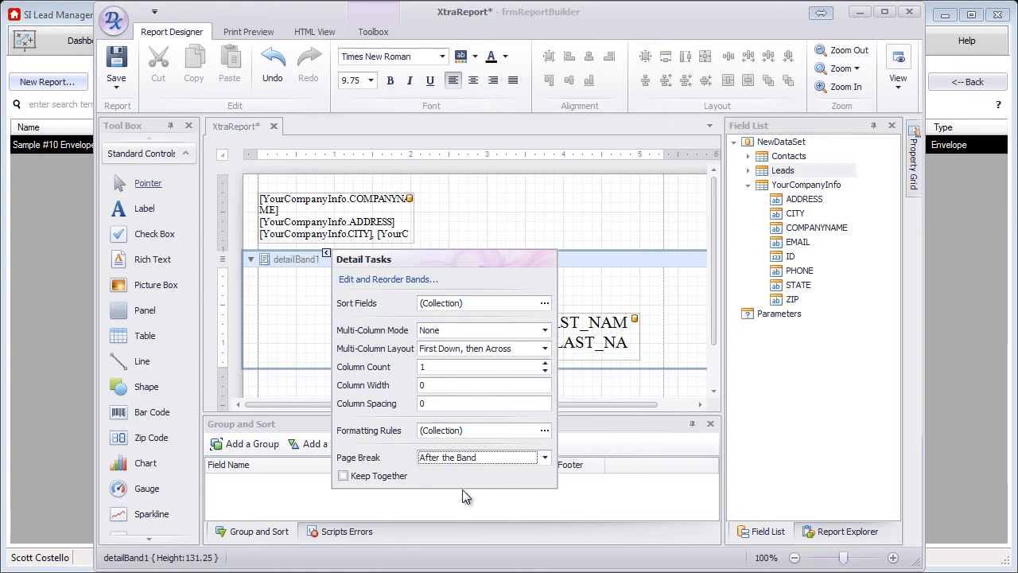
{"action": "left_click", "coordinate": [589, 232]}
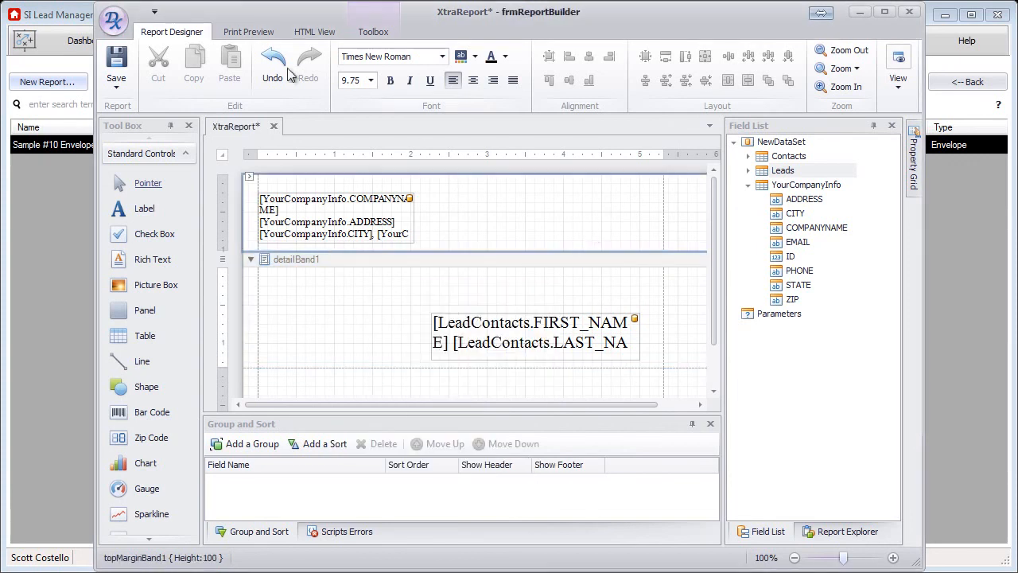
- Preview the envelopes, check that each page holds one correctly placed recipient address, and return to the report design
{"action": "left_click", "coordinate": [260, 31]}
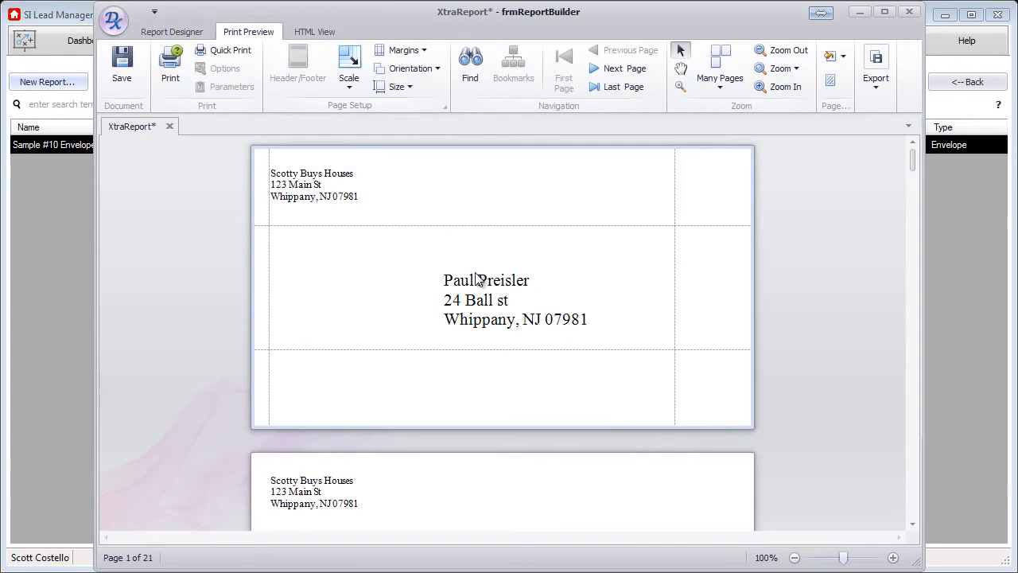
{"action": "scroll", "coordinate": [489, 291], "scroll_direction": "down", "scroll_amount": 6}
{"action": "scroll", "coordinate": [511, 310], "scroll_direction": "down", "scroll_amount": 5}
{"action": "scroll", "coordinate": [507, 291], "scroll_direction": "down", "scroll_amount": 8}
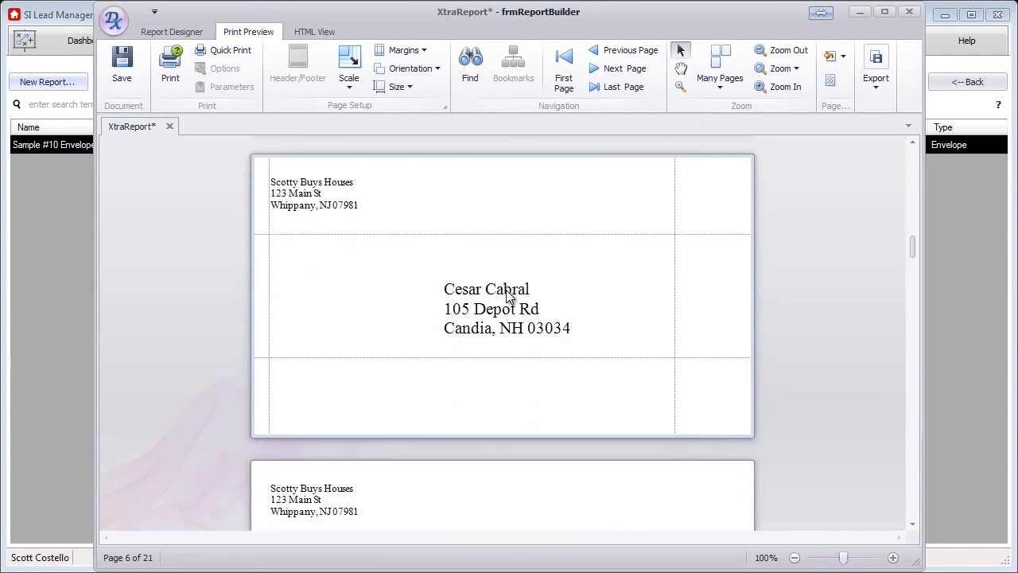
{"action": "scroll", "coordinate": [509, 295], "scroll_direction": "down", "scroll_amount": 3}
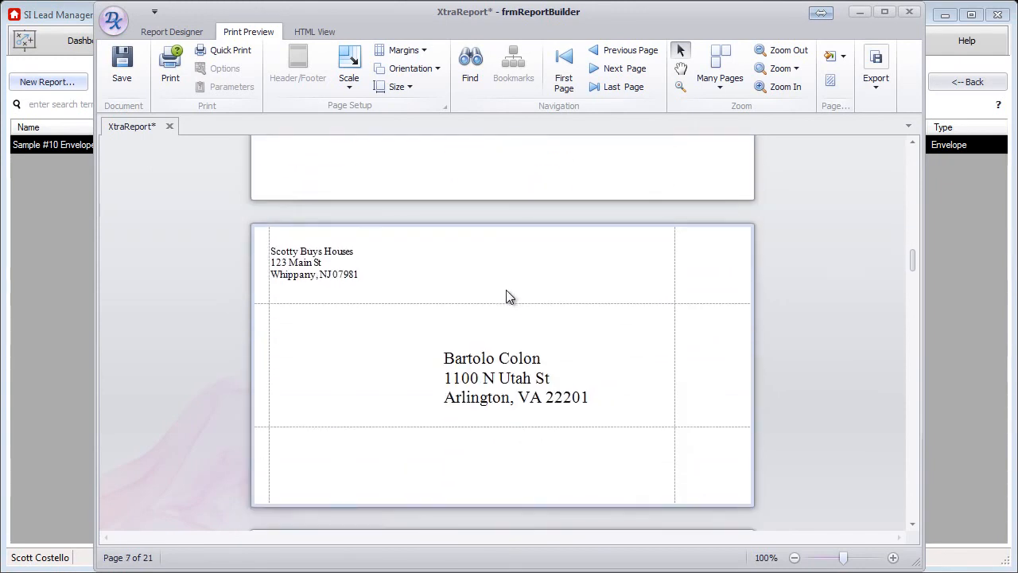
{"action": "left_click_drag", "start_coordinate": [918, 261], "coordinate": [915, 154]}
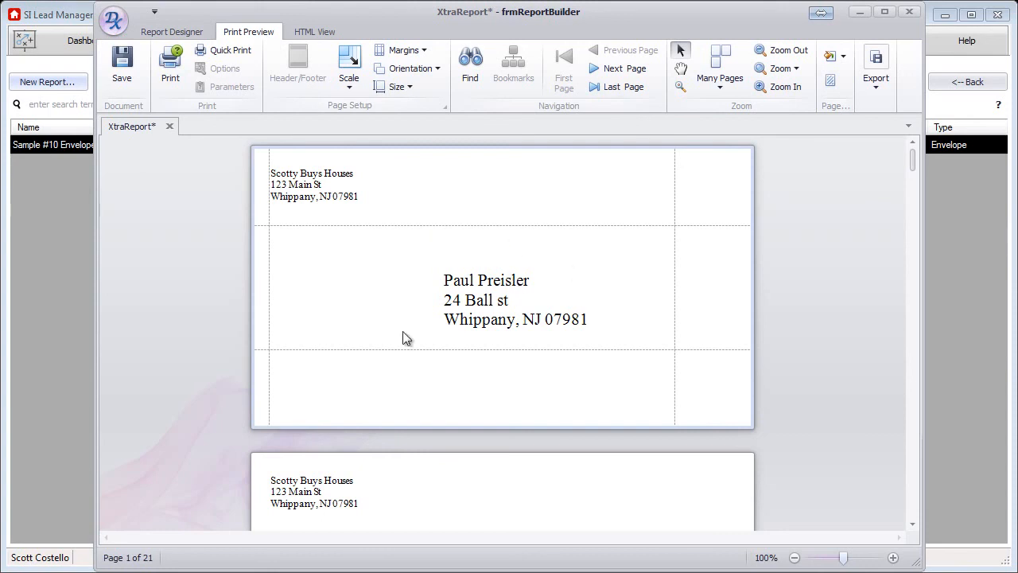
{"action": "left_click", "coordinate": [171, 34]}
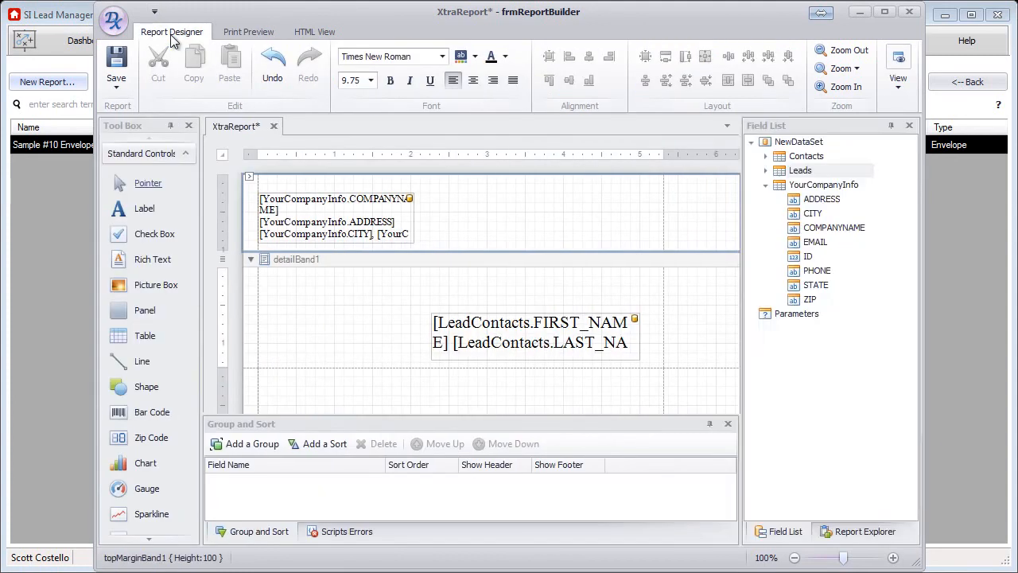
- Save the changes to the envelope report under the name Envelope Template 6 3/4
{"action": "left_click", "coordinate": [116, 68]}
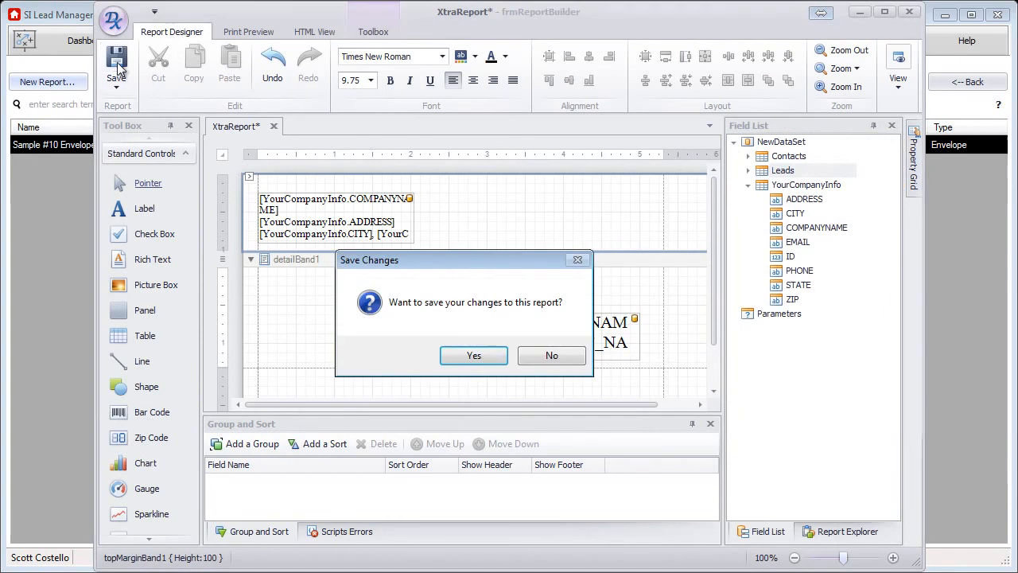
{"action": "left_click", "coordinate": [478, 355]}
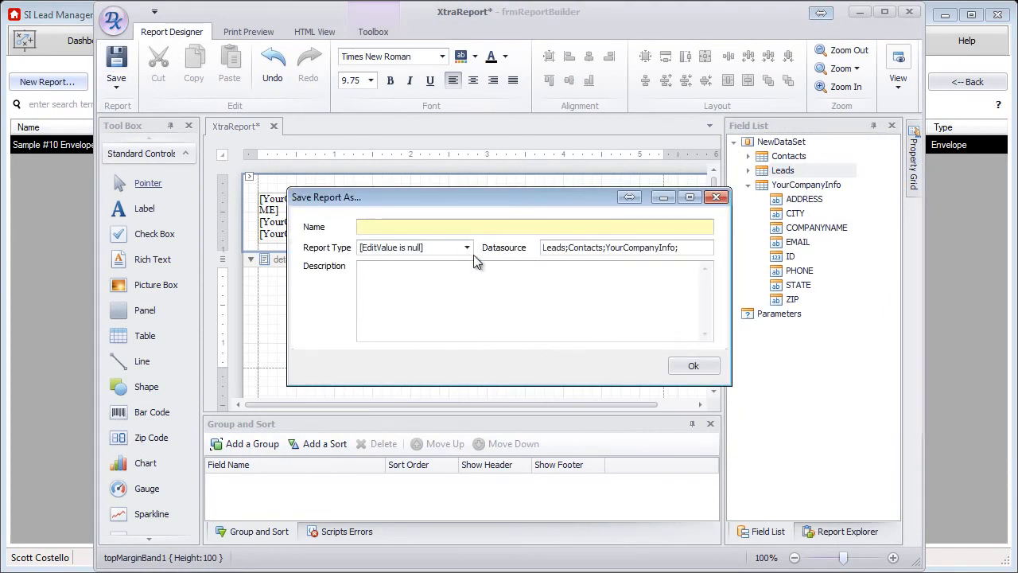
{"action": "type", "text": "Envelope"}
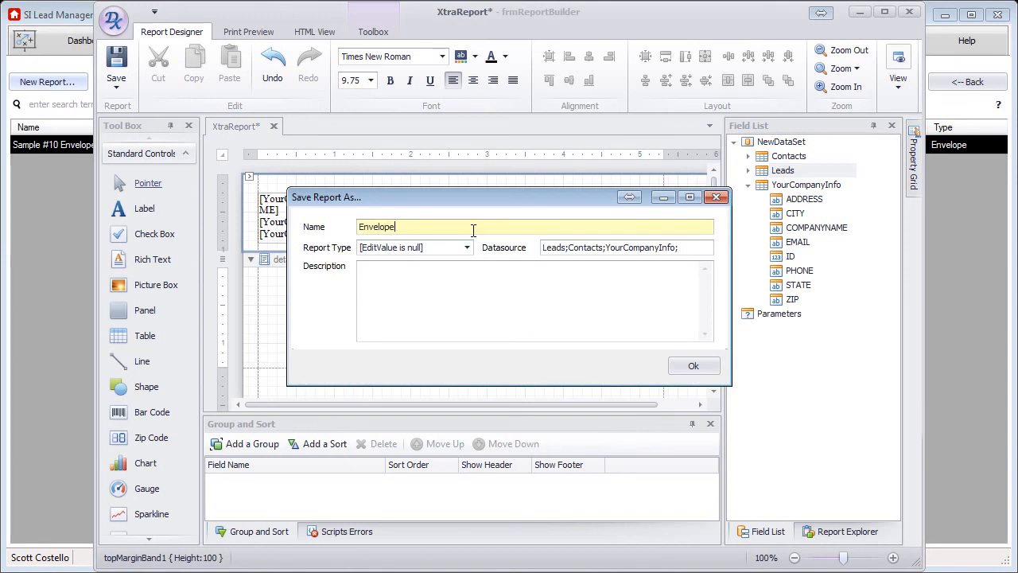
{"action": "type", "text": " Template 6 3/4"}
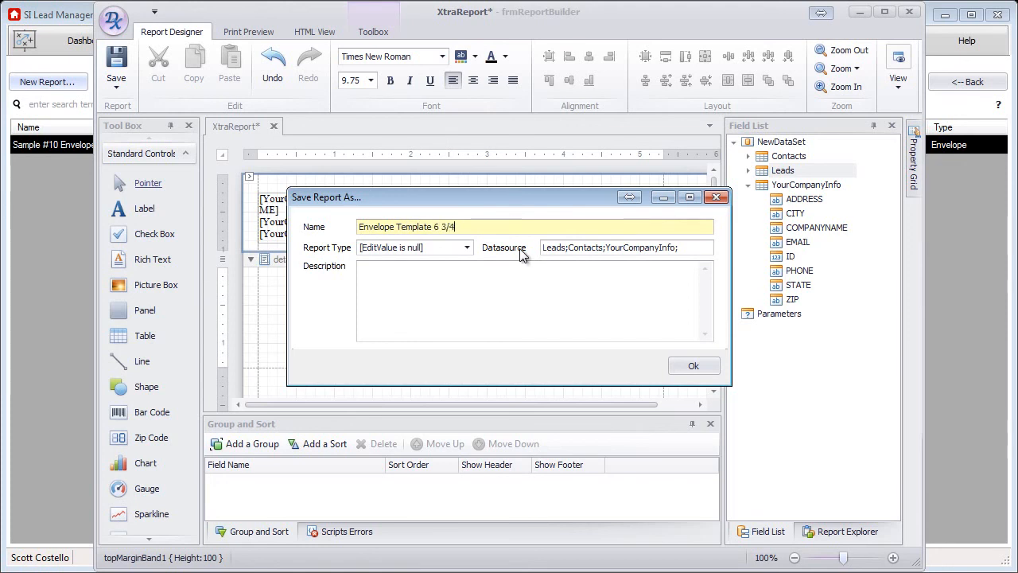
- Set the report type to Envelope and the description to Test, confirm the save and close the report builder
{"action": "left_click", "coordinate": [462, 248]}
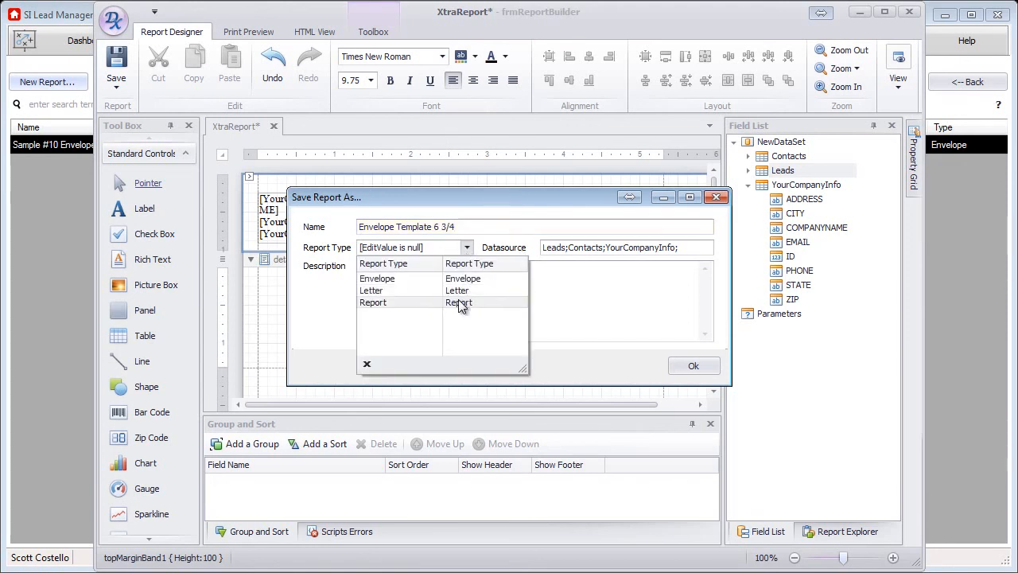
{"action": "left_click", "coordinate": [465, 278]}
{"action": "left_click", "coordinate": [472, 280]}
{"action": "type", "text": "Test"}
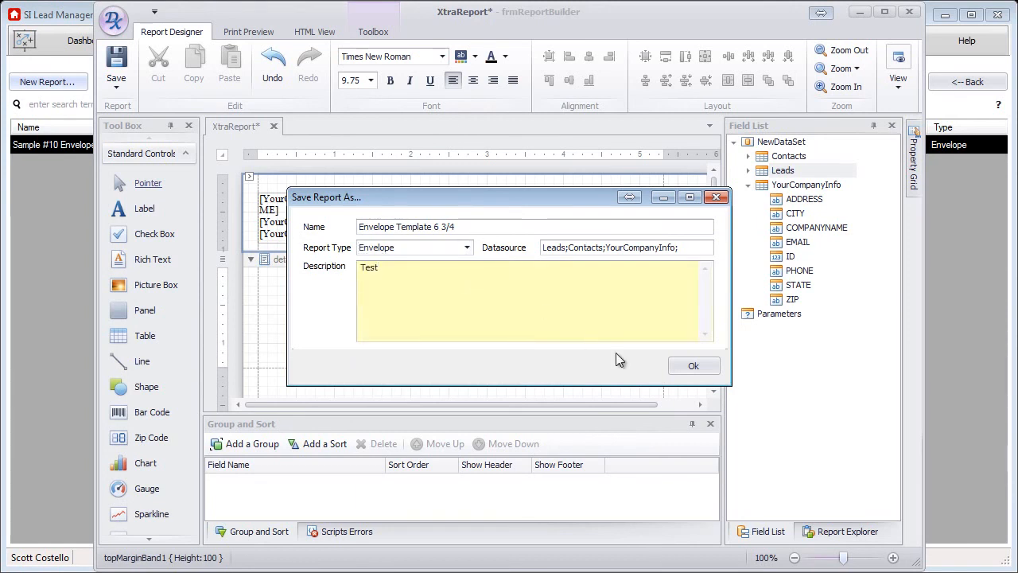
{"action": "left_click", "coordinate": [677, 369]}
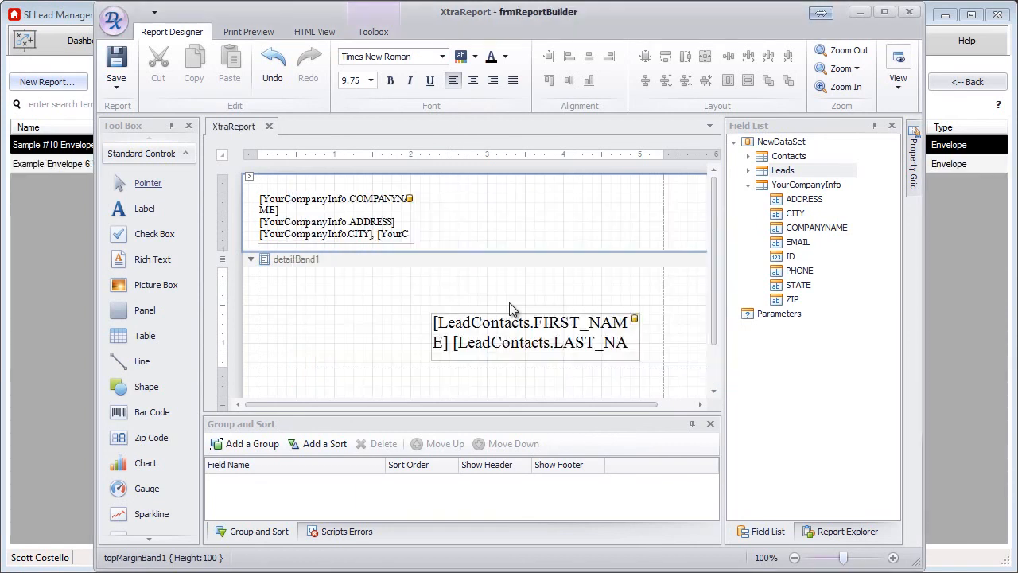
{"action": "left_click", "coordinate": [911, 13]}
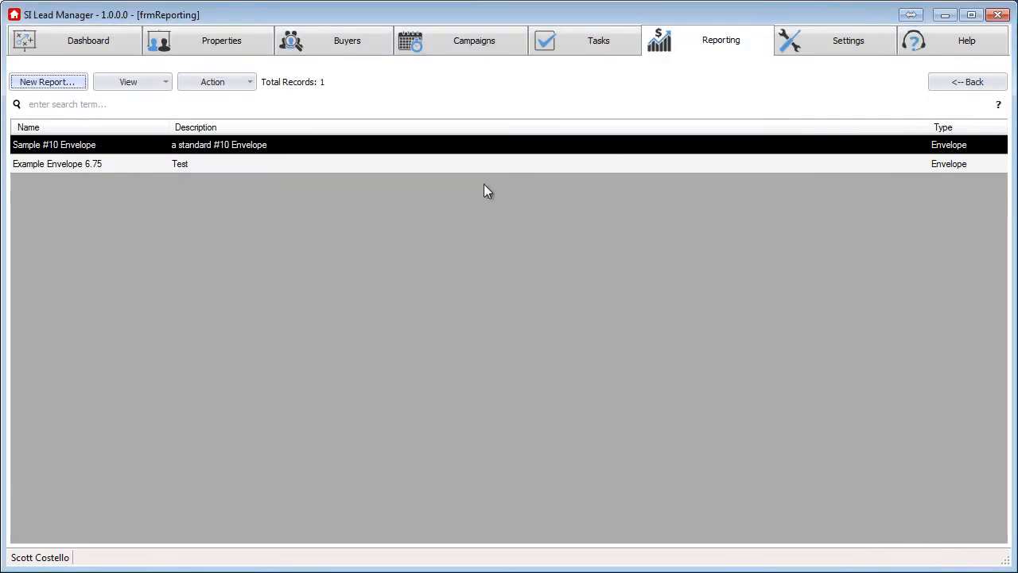
- Preview the Example Envelope 6.75 report from the report list and close the preview
{"action": "left_click", "coordinate": [465, 169]}
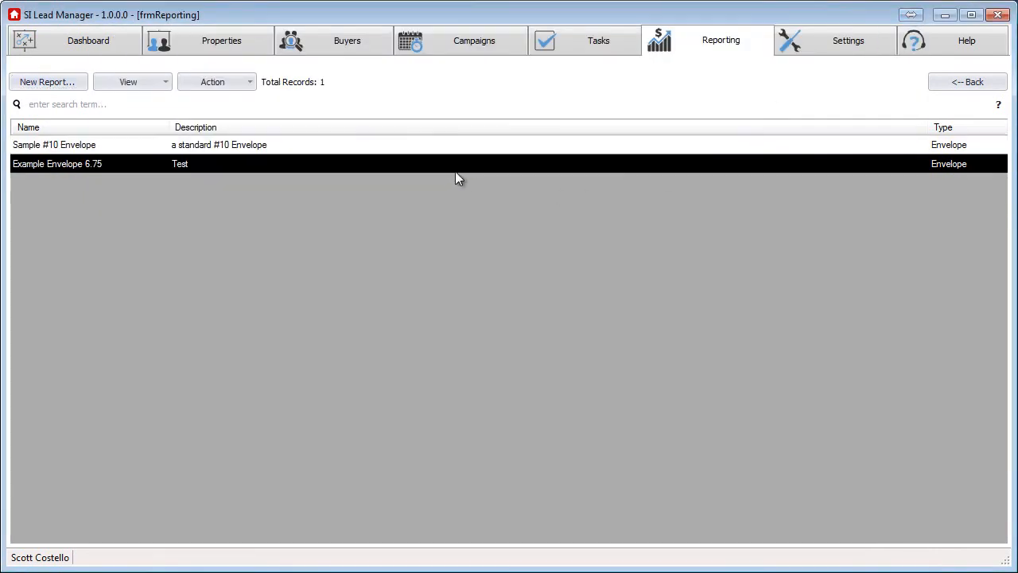
{"action": "right_click", "coordinate": [453, 169]}
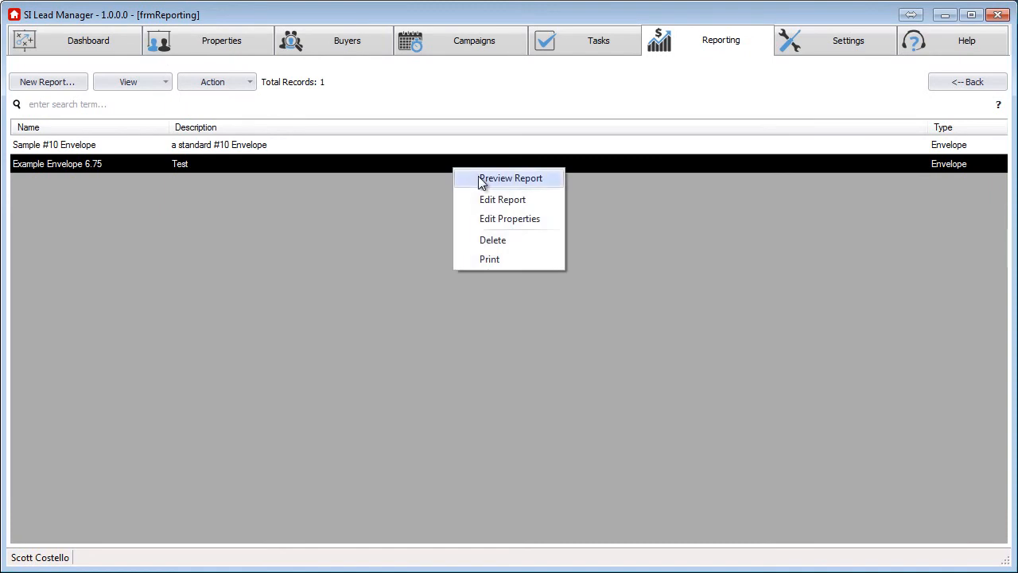
{"action": "left_click", "coordinate": [510, 178]}
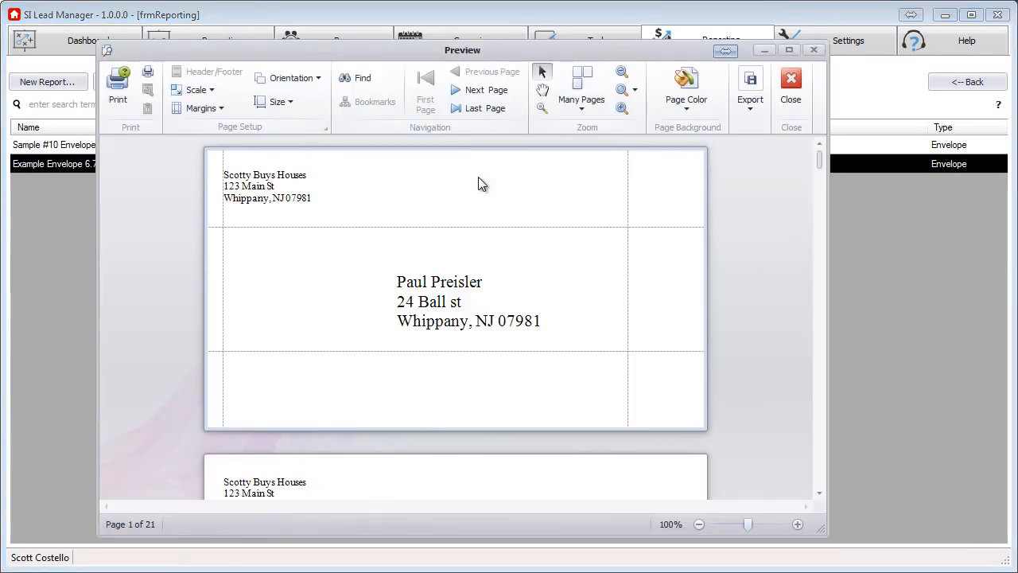
{"action": "left_click", "coordinate": [790, 90]}
- Open the Example Envelope 6.75 report for editing, close its design without changes, and open its report properties
{"action": "right_click", "coordinate": [509, 165]}
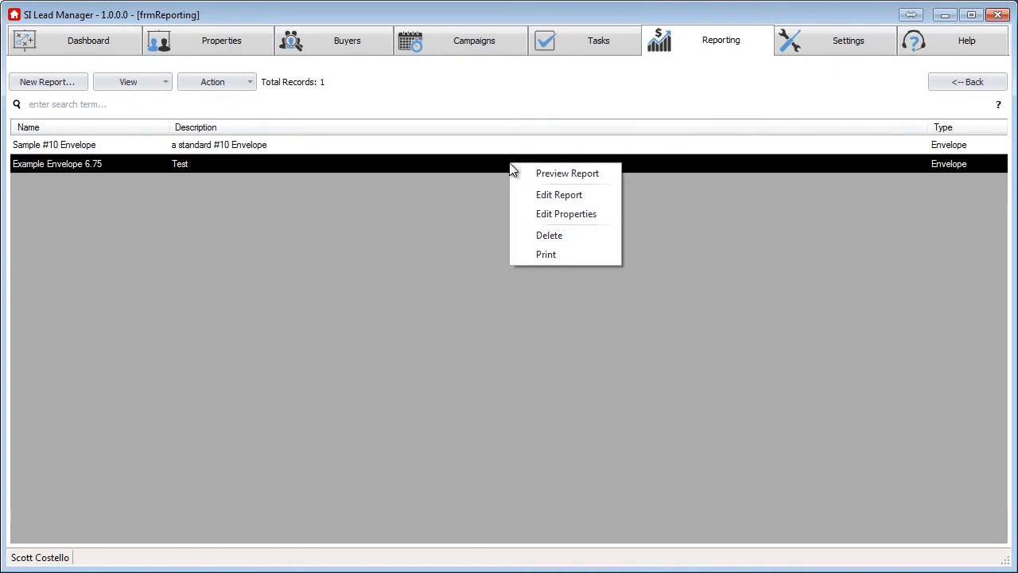
{"action": "left_click", "coordinate": [540, 196]}
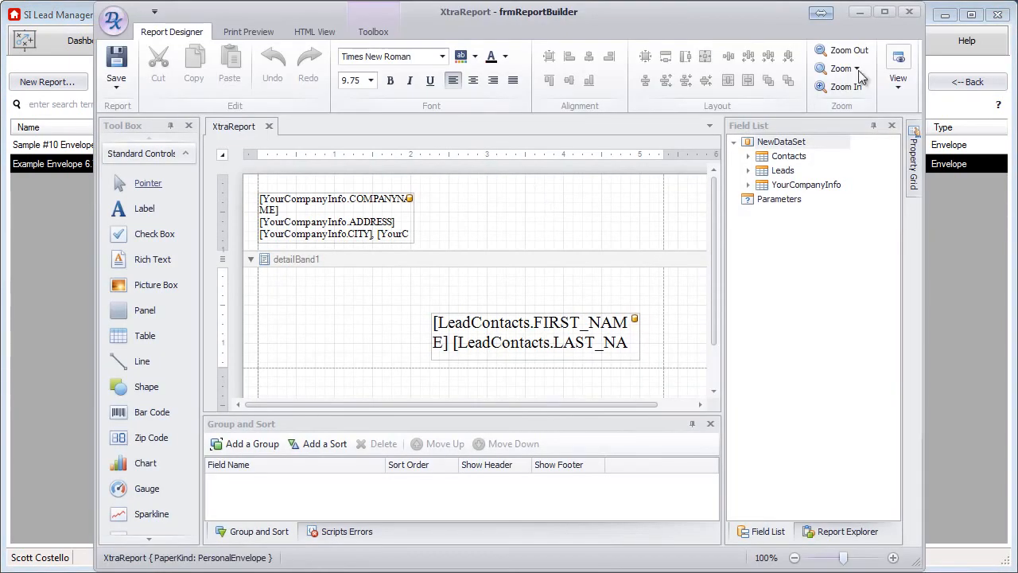
{"action": "left_click", "coordinate": [909, 11]}
{"action": "right_click", "coordinate": [495, 169]}
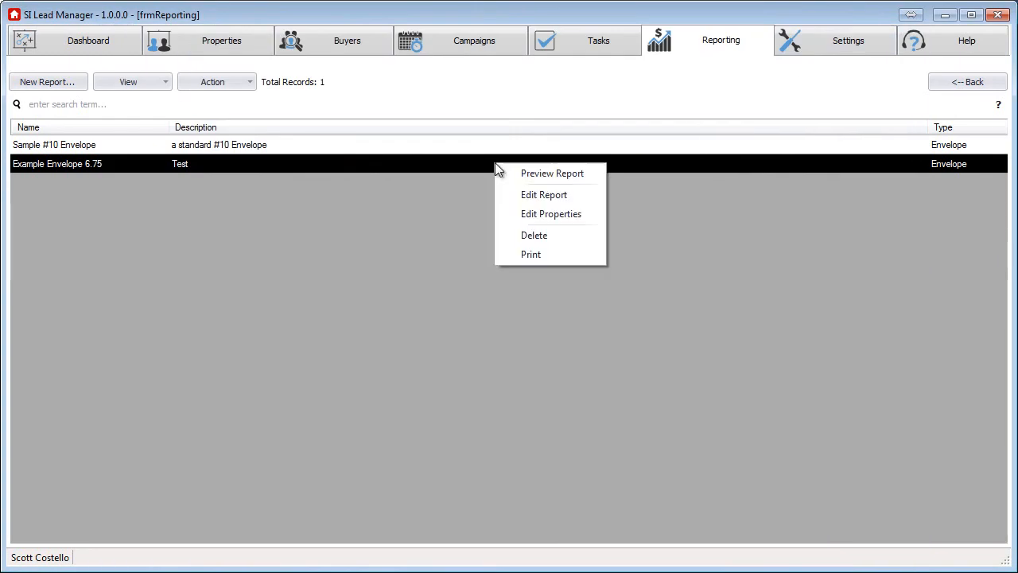
{"action": "left_click", "coordinate": [525, 212]}
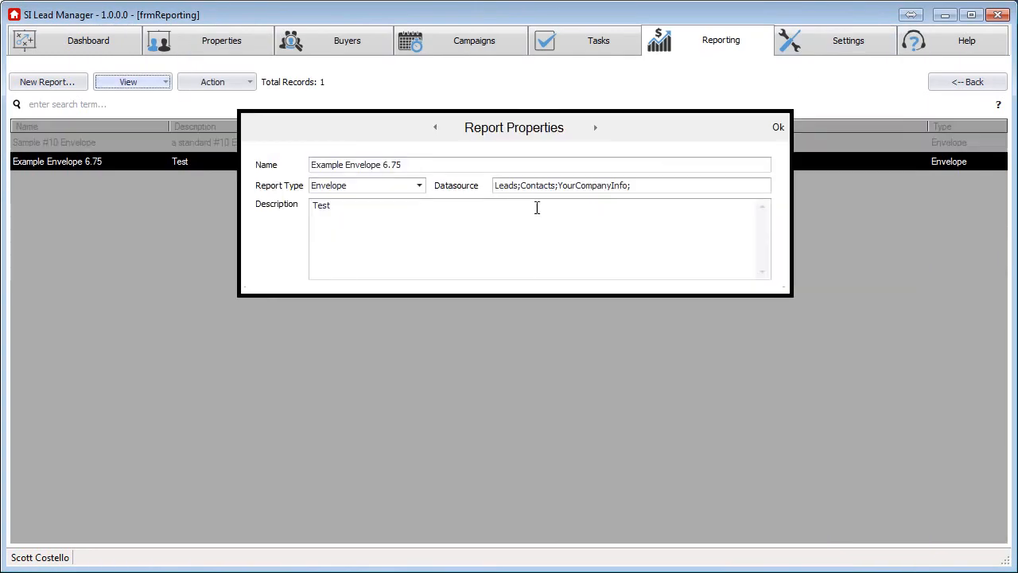